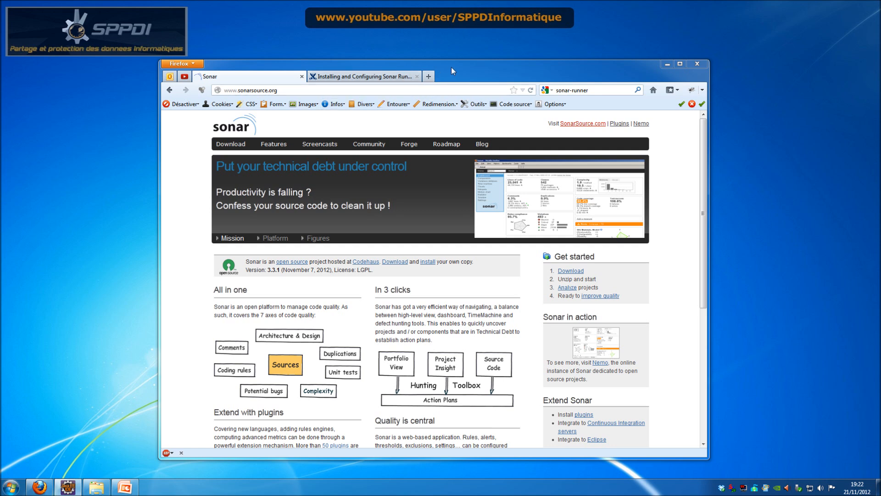
- Switch to the Sonar.pptx presentation in PowerPoint and examine how the Sonar-runner analysis block feeds the SONAR block
click(124, 487)
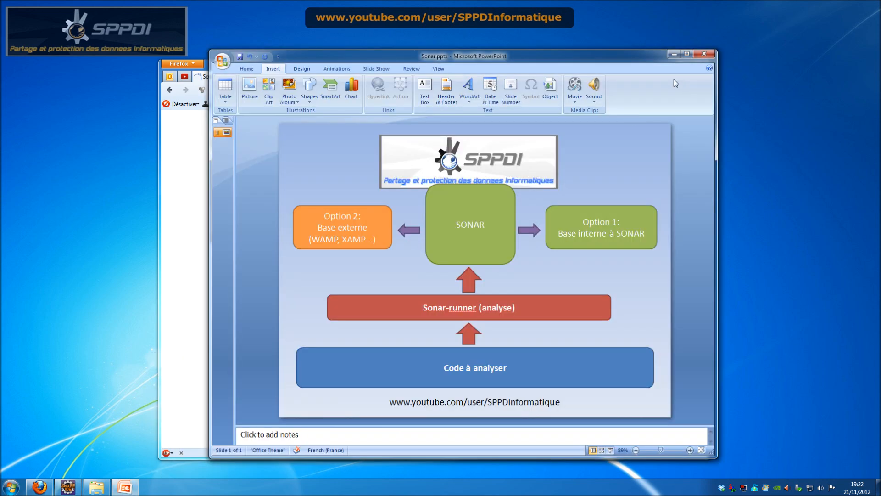
drag(629, 55, 598, 68)
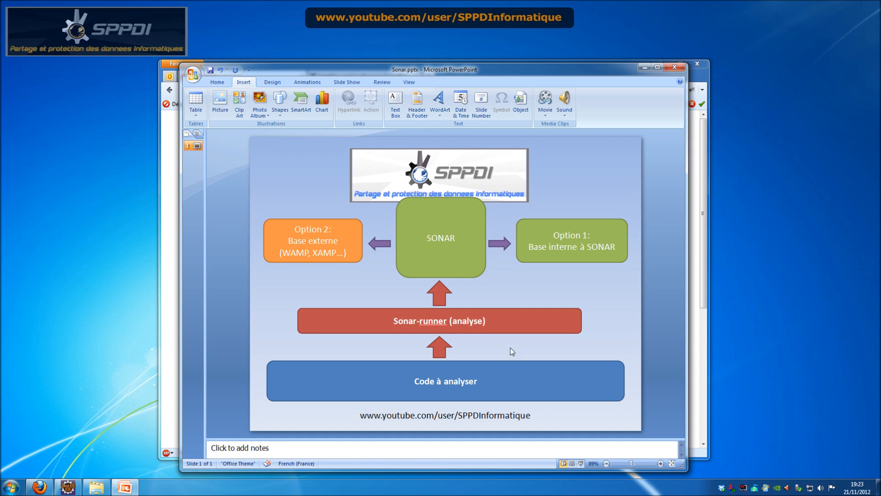
click(467, 224)
click(491, 324)
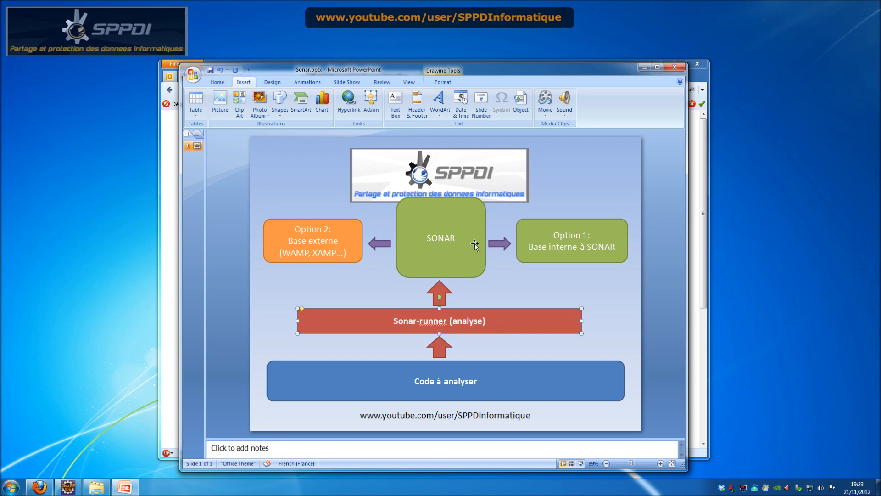
click(477, 264)
click(506, 323)
click(470, 264)
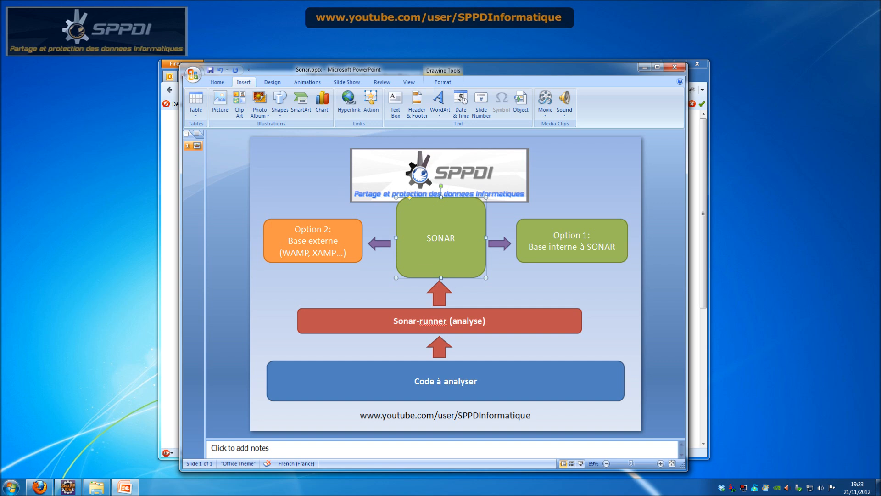
click(497, 313)
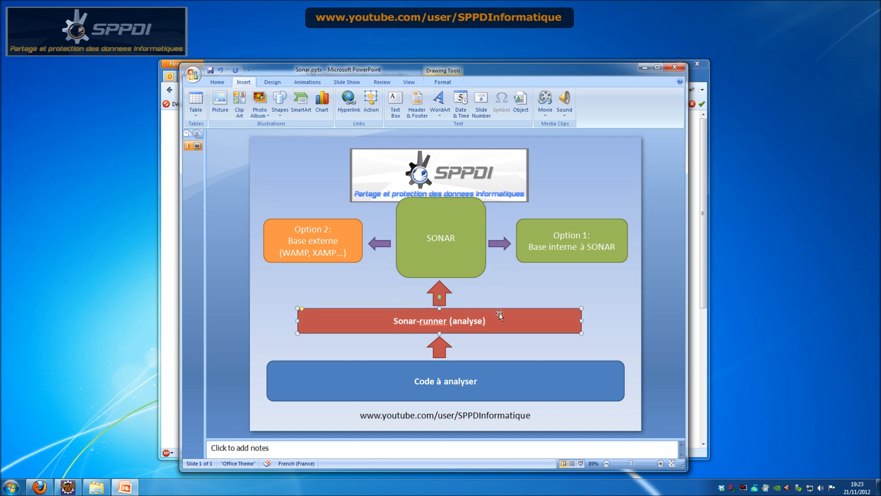
click(534, 291)
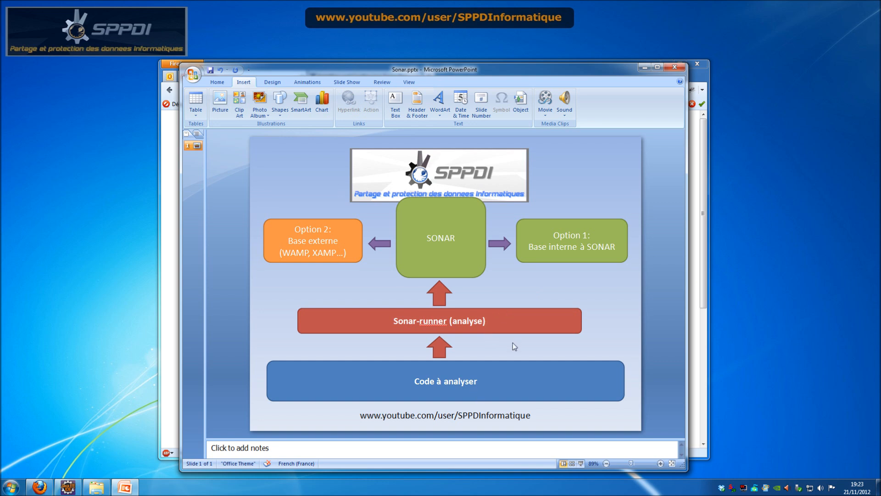
click(469, 258)
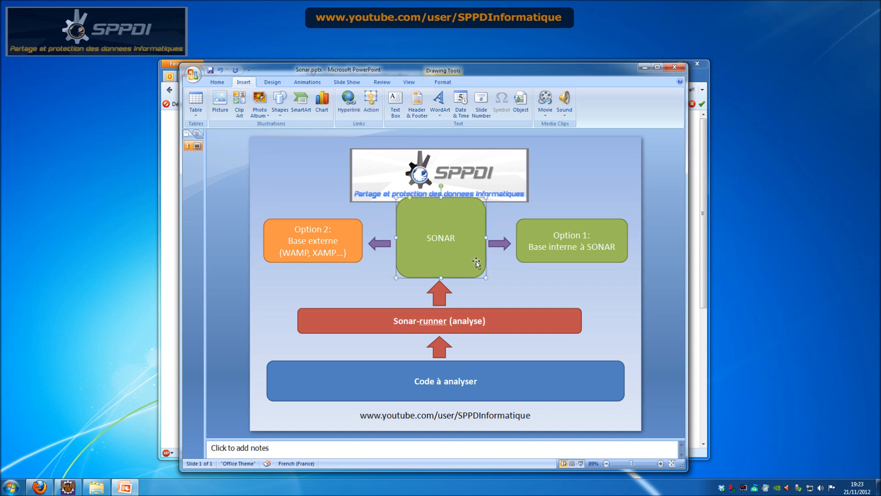
click(500, 269)
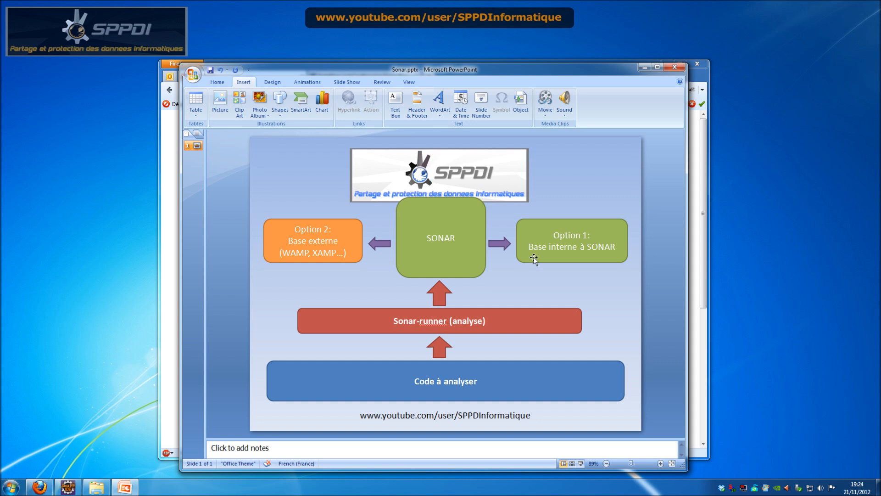
- Examine the diagram's two database options, the internal SONAR base and the external WAMP/XAMP base
click(358, 256)
click(378, 275)
click(470, 328)
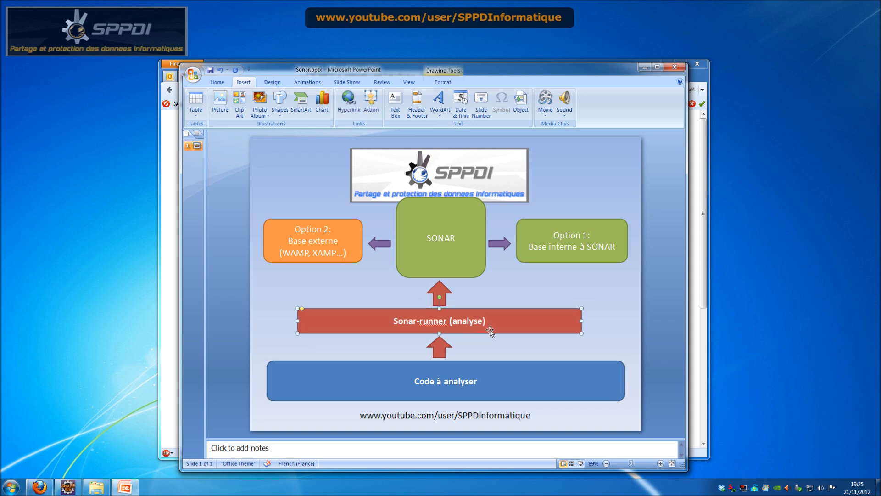
click(470, 277)
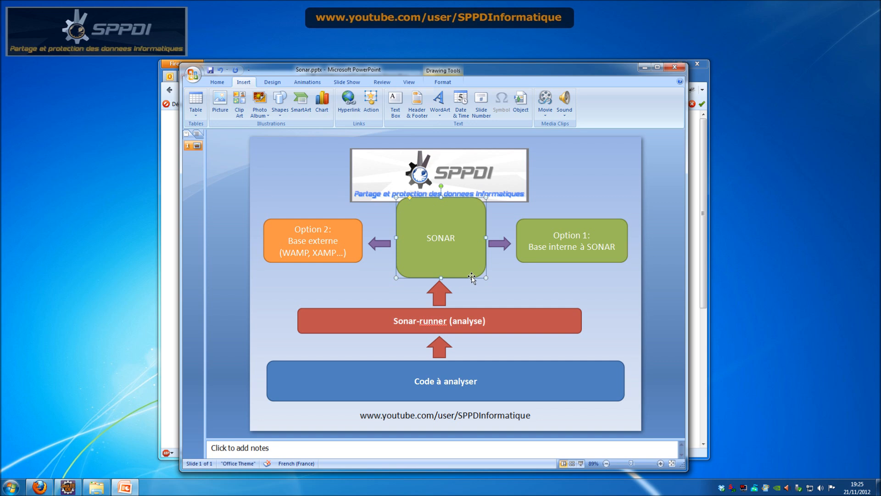
click(549, 262)
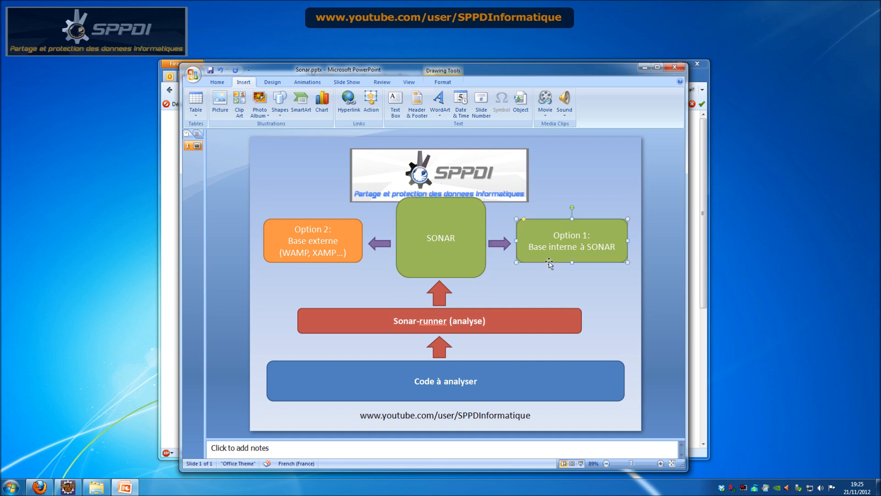
click(357, 261)
click(383, 265)
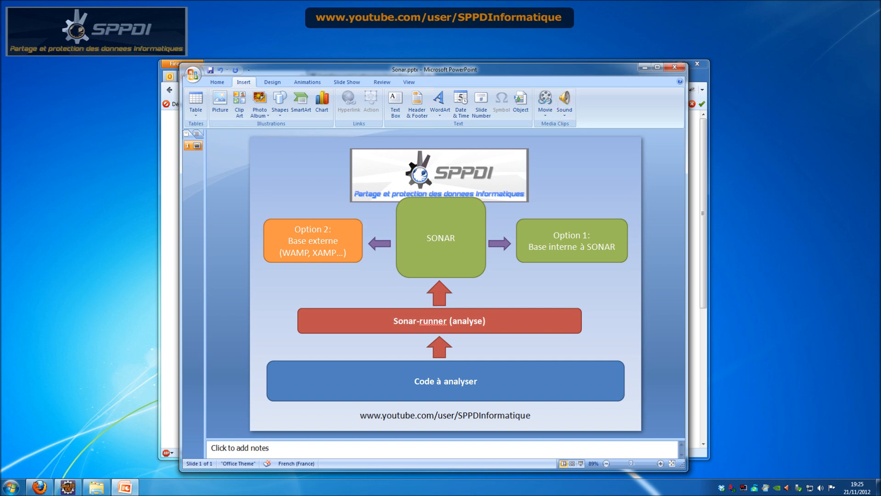
click(360, 225)
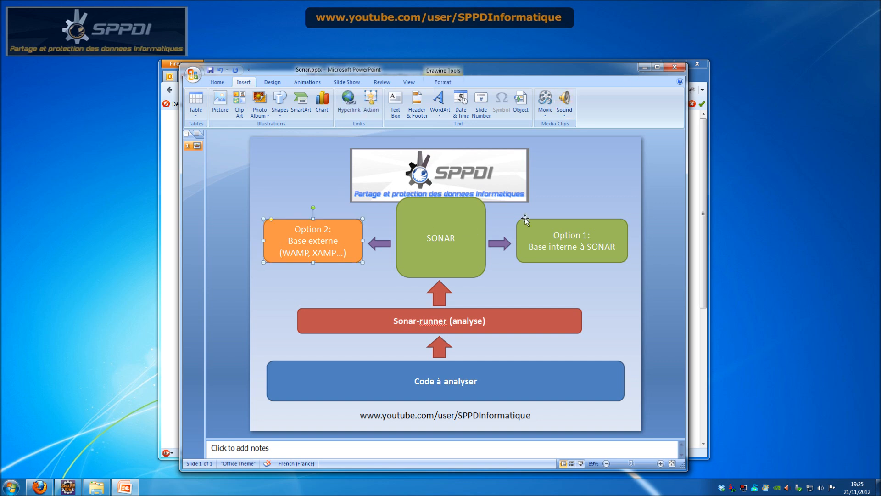
click(569, 202)
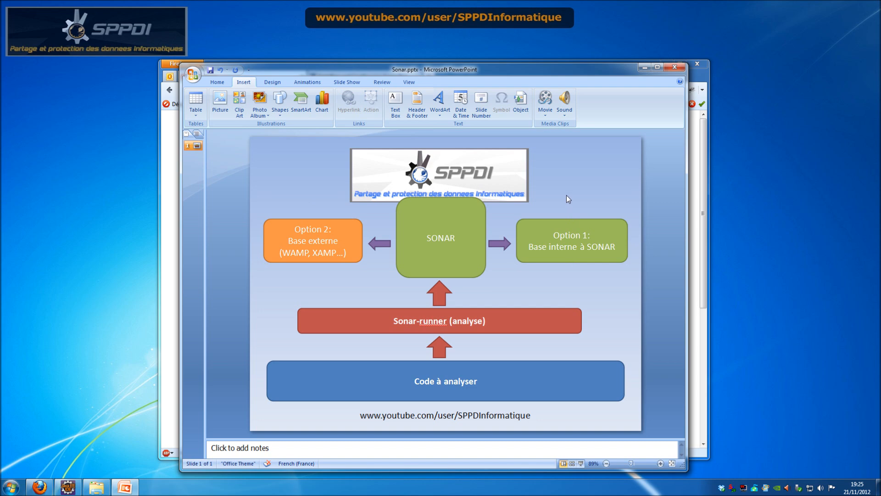
- Minimize the presentation, consult the Sonar Runner installation page in Firefox, and return to the Sonar home page
click(645, 68)
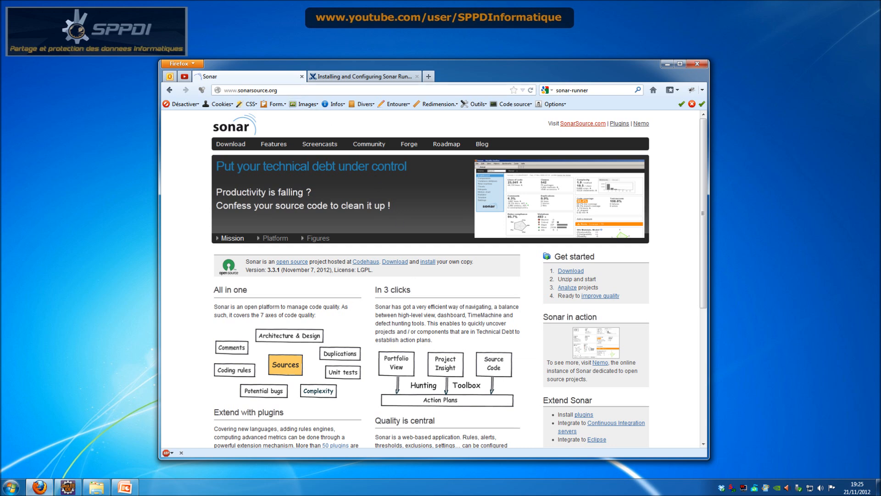
click(364, 77)
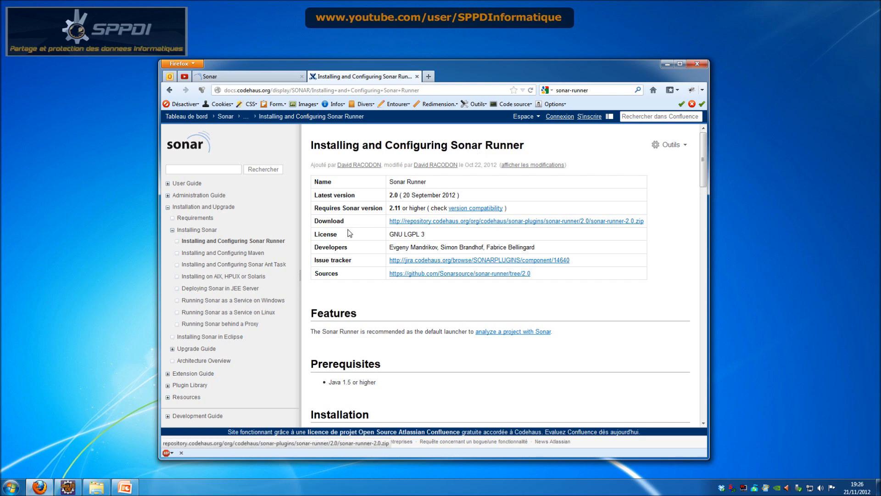
click(262, 77)
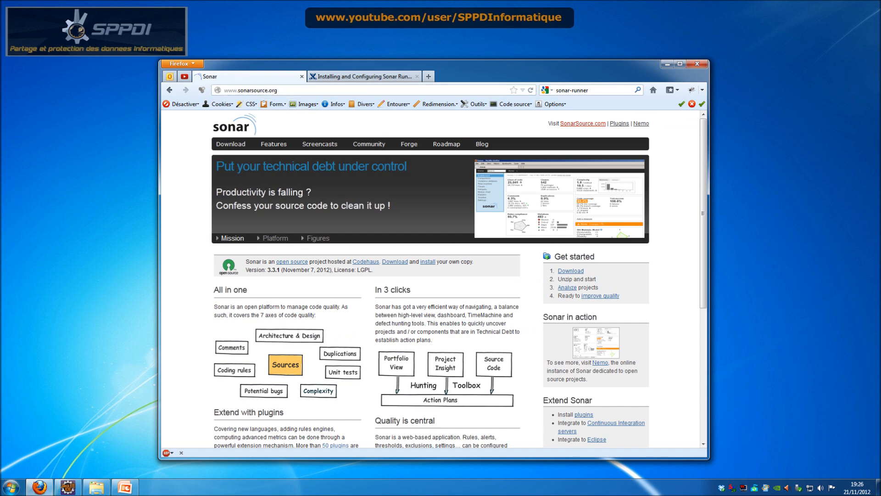
- Open the Sonar download page, request the version 3.3.1 archive, and cancel the download
click(229, 145)
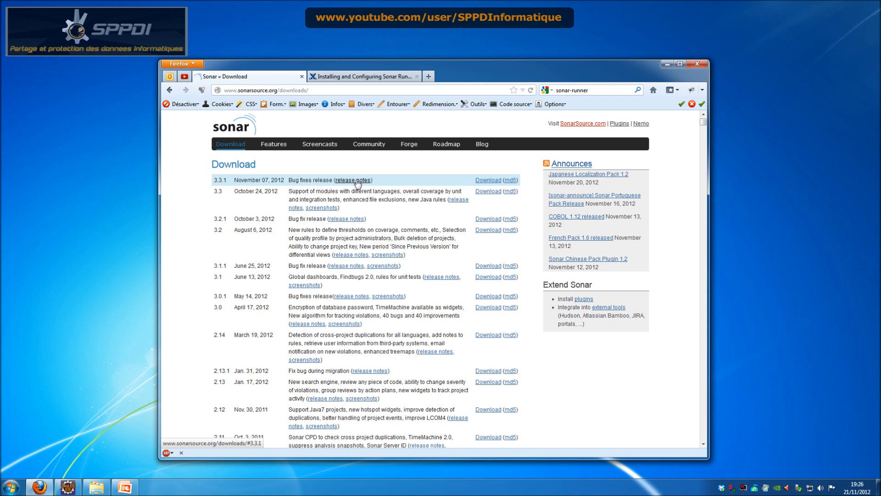
click(484, 181)
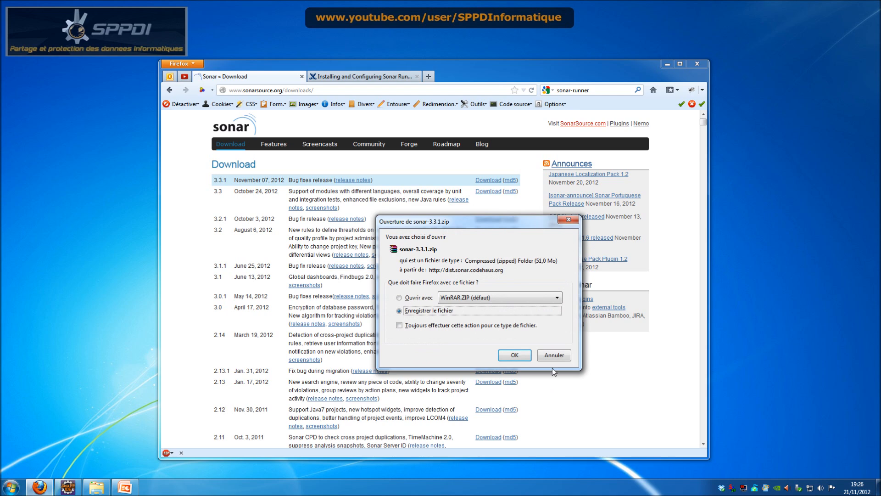
click(554, 356)
- Request the sonar-runner-2.0.zip download from the Sonar Runner page, cancel it, and minimize the browser
click(382, 79)
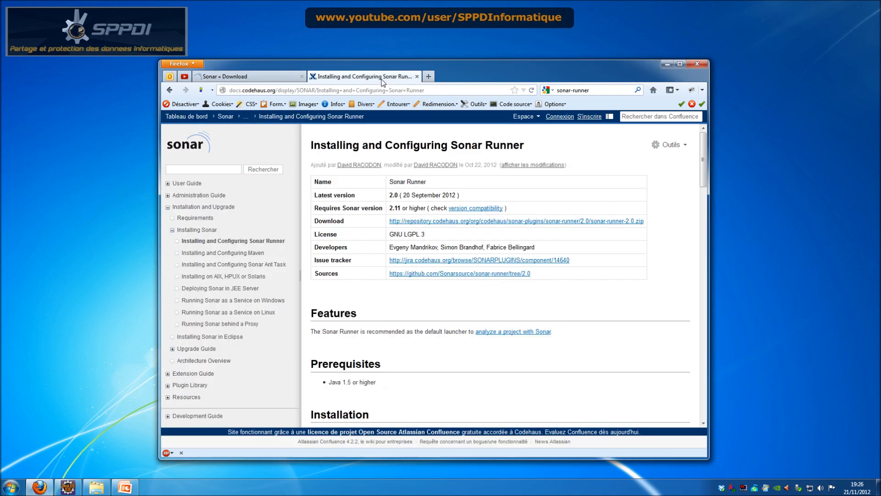
click(470, 222)
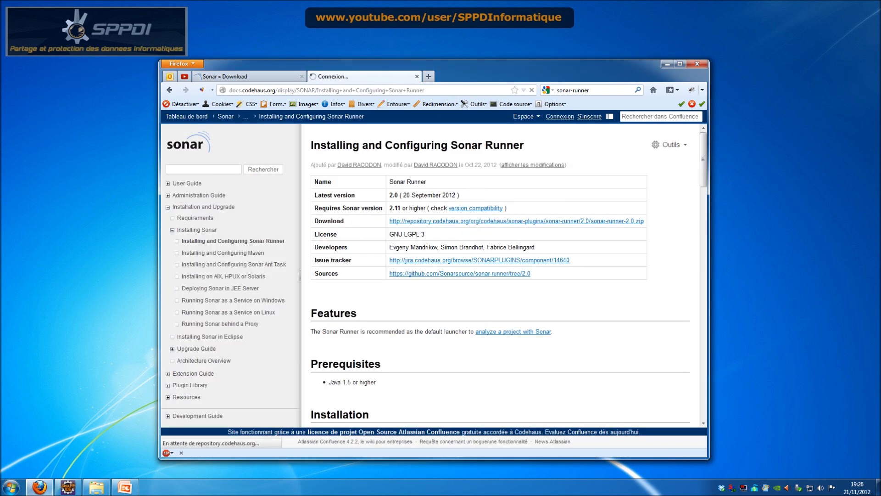
click(555, 356)
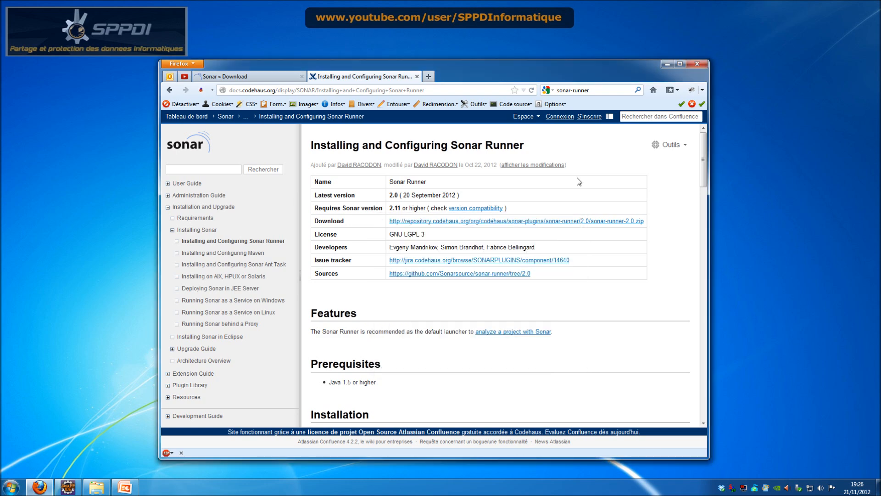
click(666, 64)
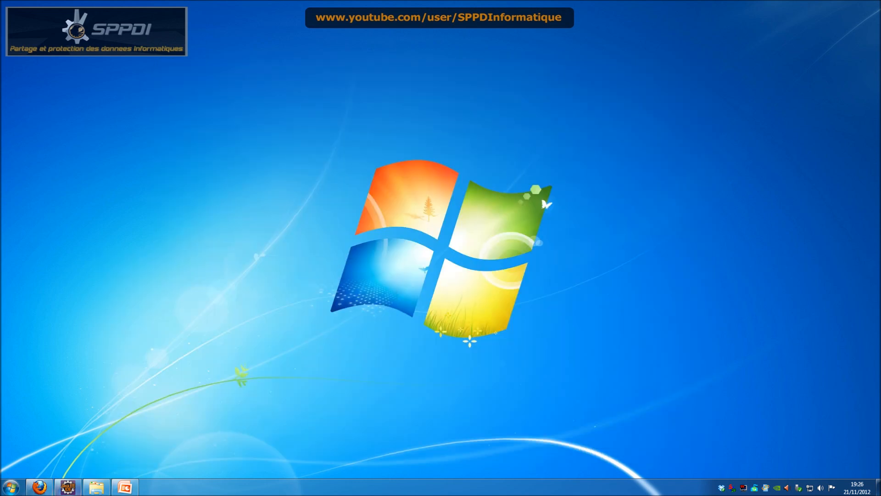
- Open the Téléchargements folder in Windows Explorer and inspect sonar-3.3.1.zip, sonar-runner-2.0.zip and the extraction options
click(112, 484)
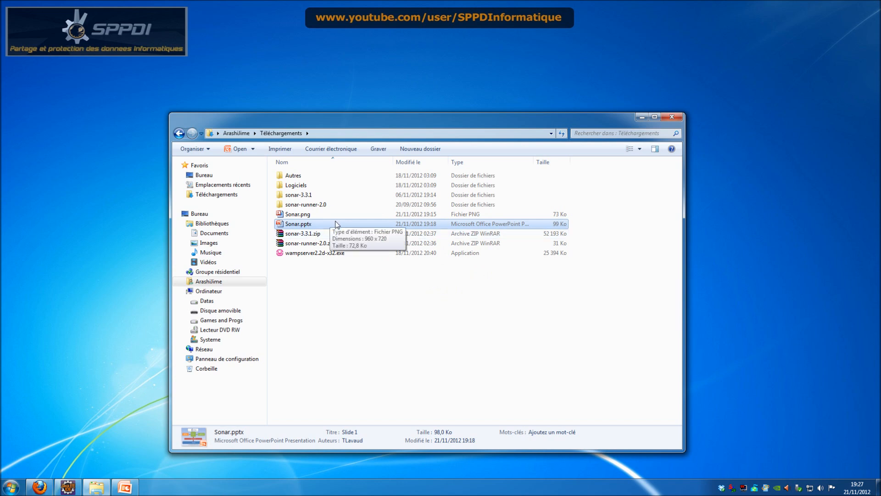
click(331, 235)
click(332, 242)
click(339, 234)
click(331, 243)
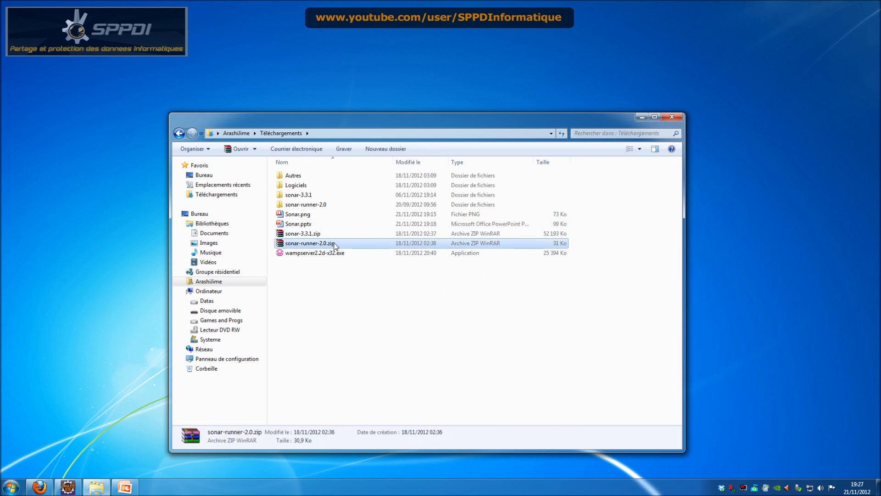
click(339, 233)
right_click(338, 234)
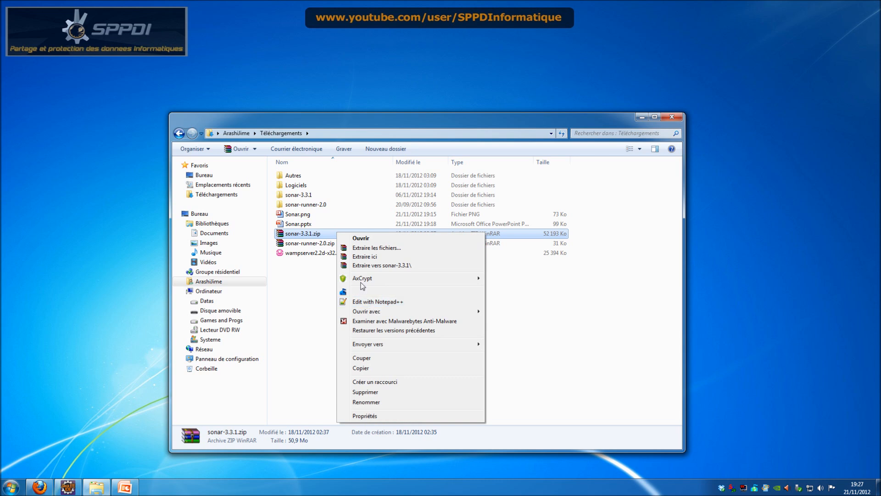
click(340, 267)
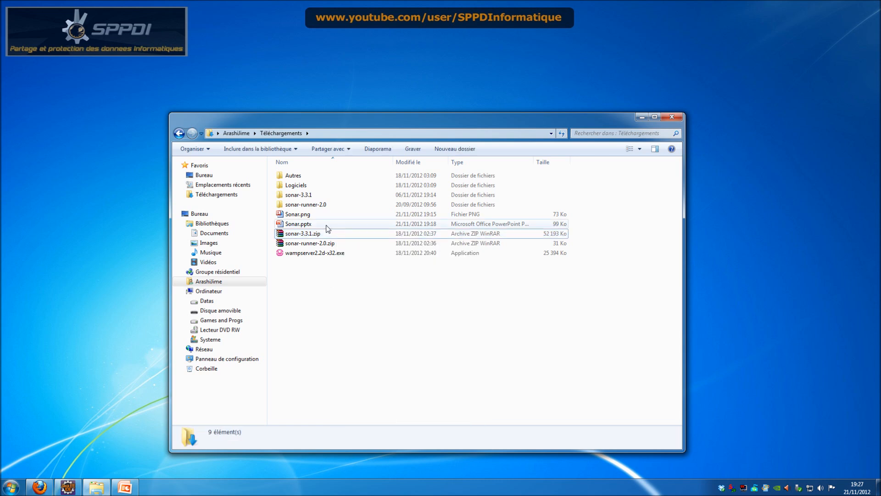
- Review the extracted sonar-3.3.1 and sonar-runner-2.0 folders, view the contents of sonar-3.3.1, and return to Téléchargements
click(316, 203)
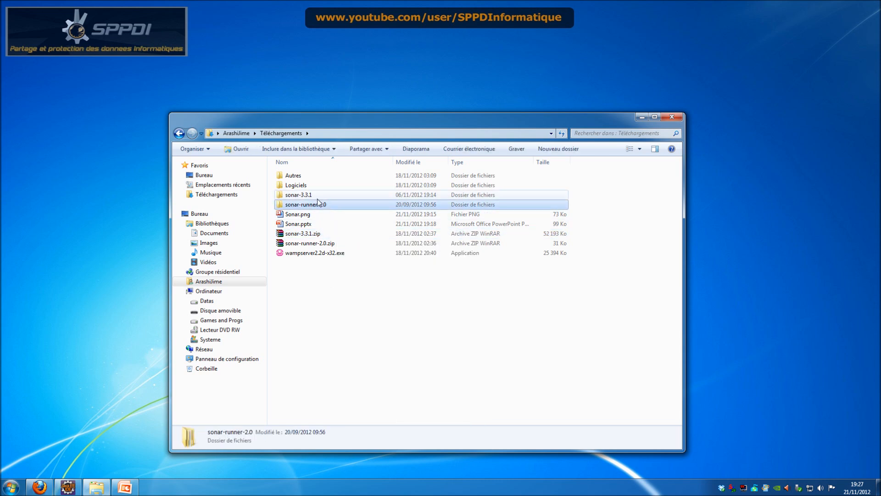
click(317, 196)
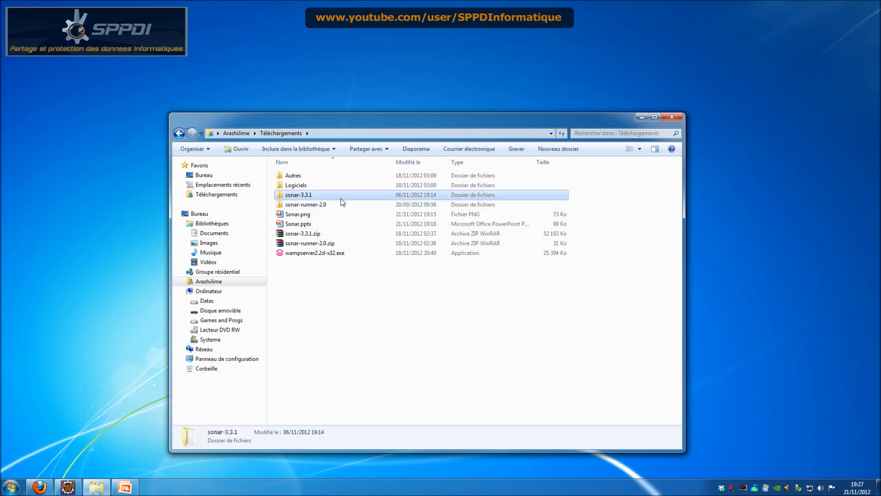
click(126, 489)
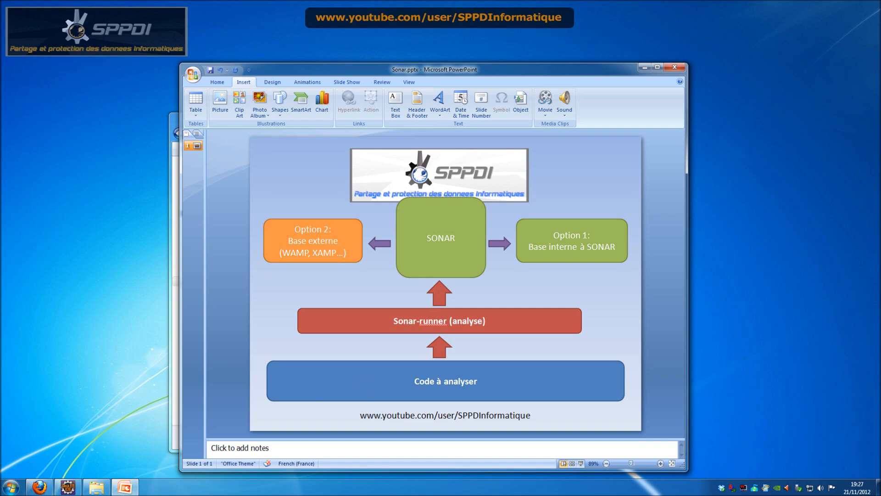
click(127, 488)
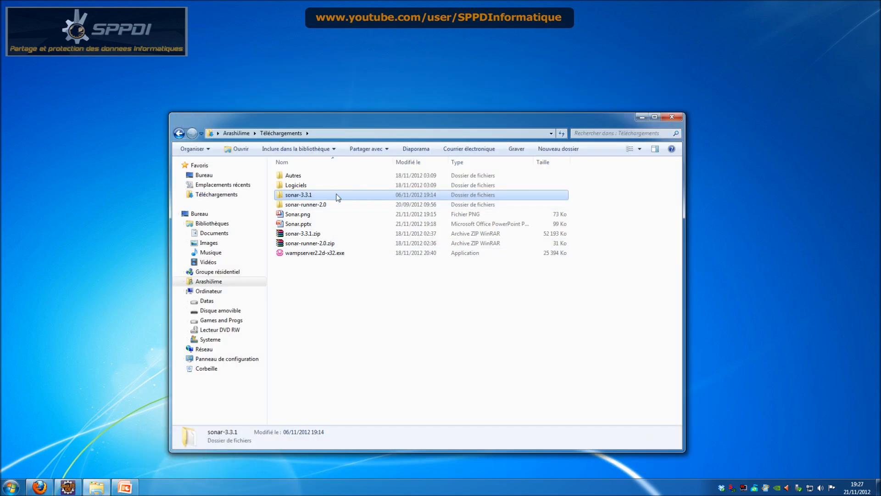
click(336, 204)
click(338, 195)
click(337, 205)
click(341, 196)
double_click(343, 196)
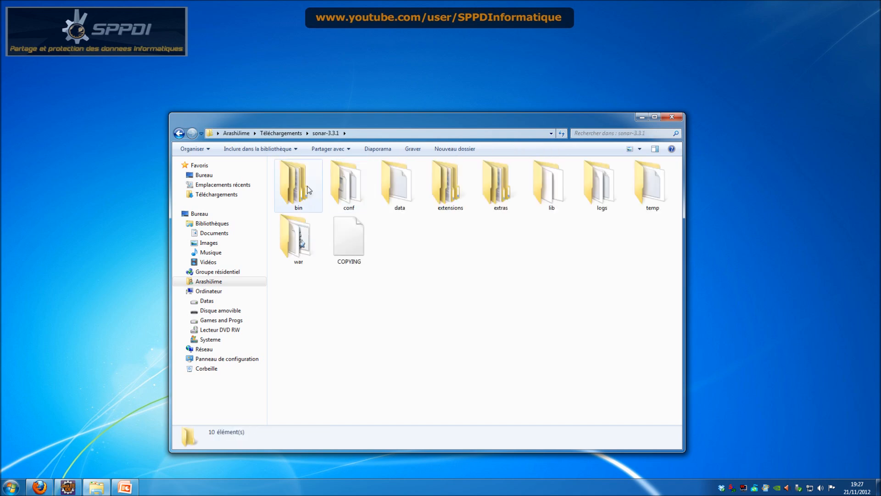
click(179, 133)
- Create a new folder named Sonar in Téléchargements
right_click(390, 304)
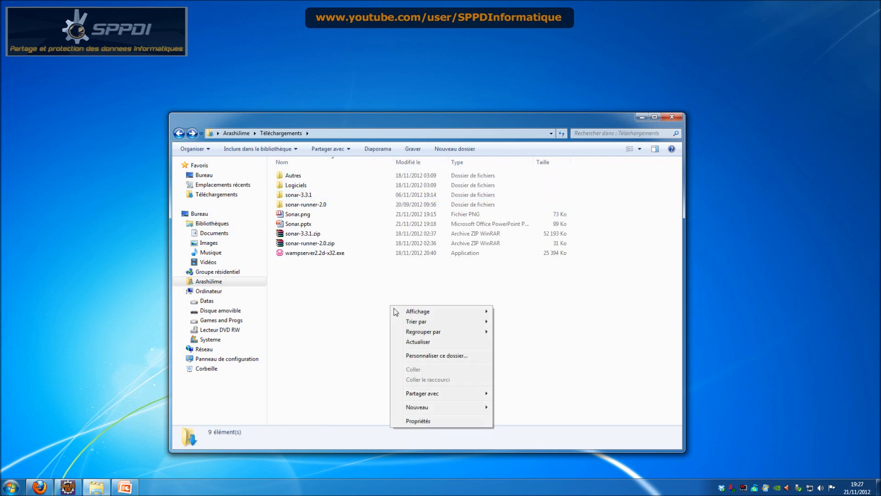
mouse_move(428, 407)
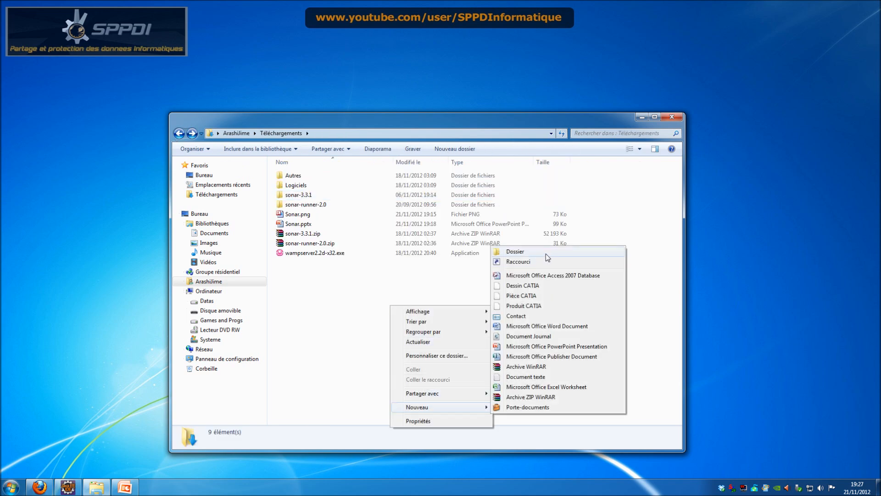
click(546, 253)
text(Sonar)
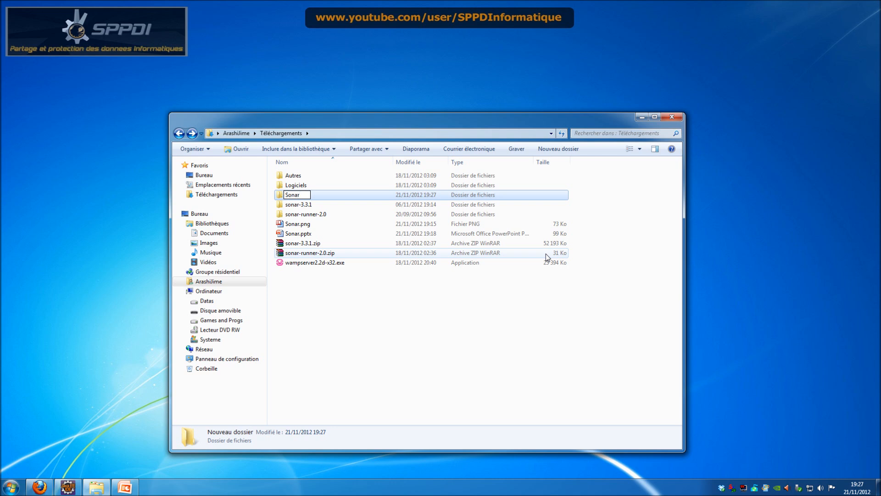
click(459, 322)
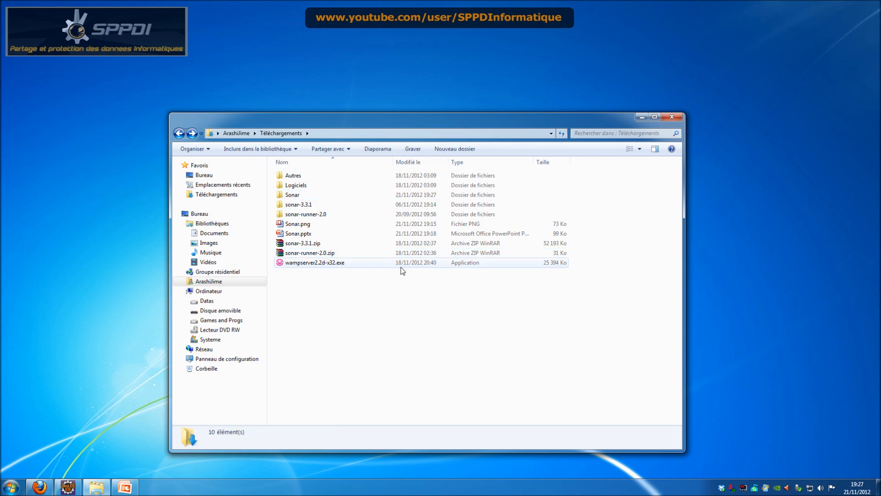
- Rename the sonar-3.3.1 folder as "sonar-3.3.1 Seveur"
right_click(319, 204)
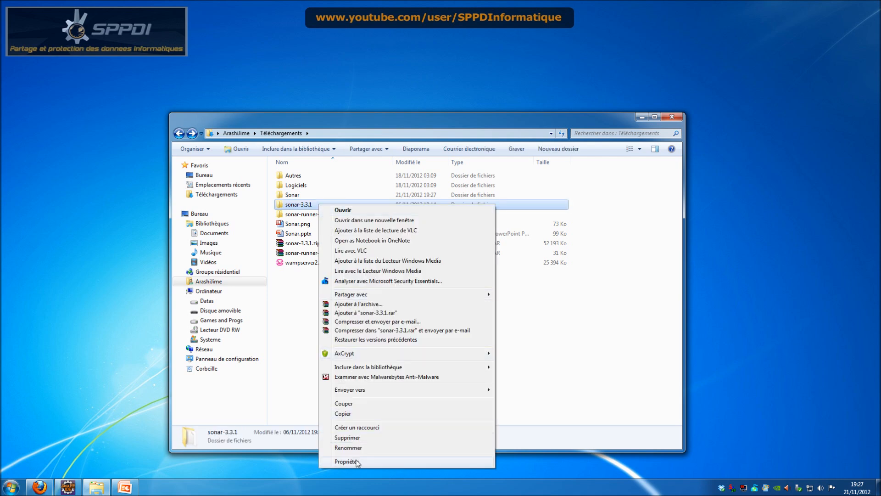
click(349, 448)
key(End)
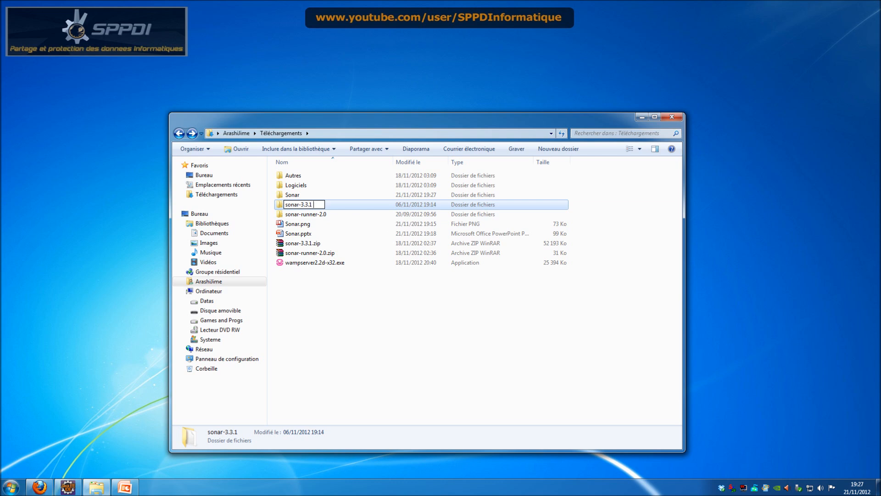
text(Seveur)
key(Return)
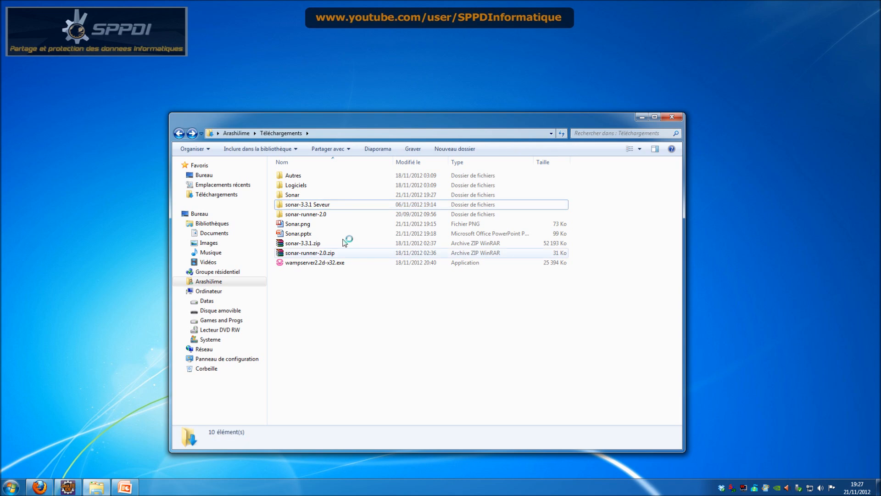
- Rename the sonar-runner-2.0 folder as "sonar-runner-2.0 Analyse"
click(309, 215)
right_click(318, 215)
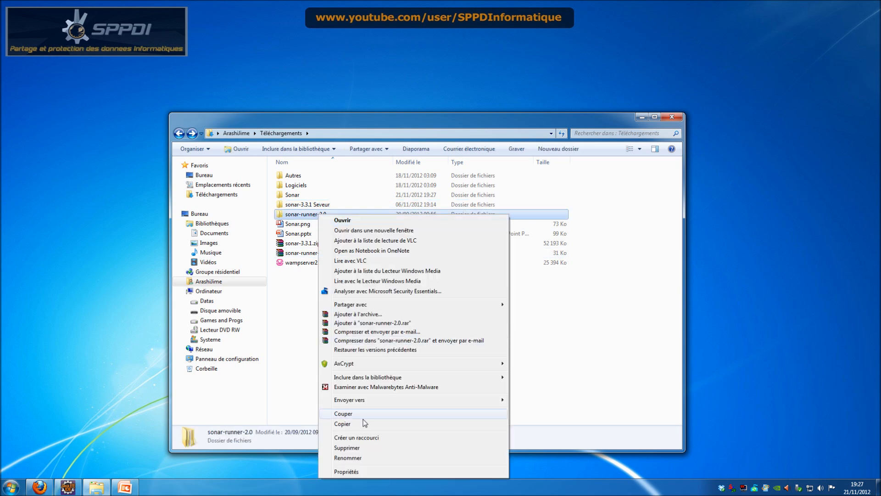
click(347, 458)
key(End)
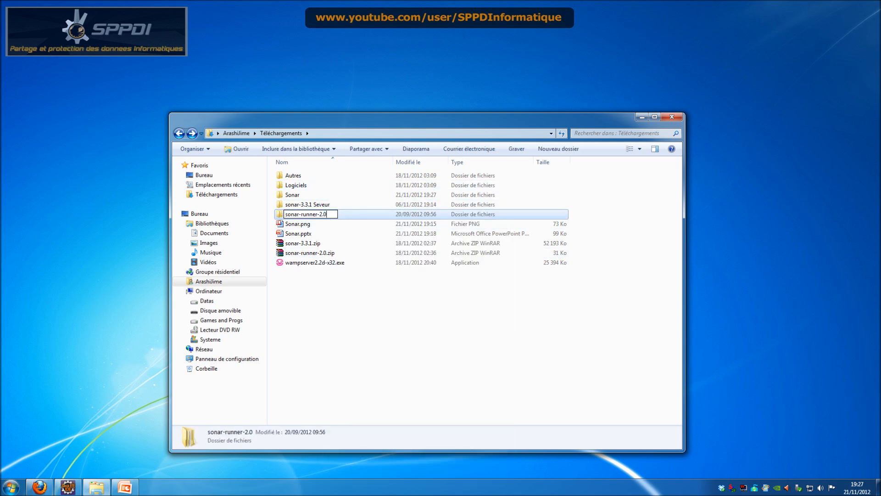
text(Analyse)
key(Return)
- Move the sonar-3.3.1 Seveur and sonar-runner-2.0 Analyse folders together into the Sonar folder
click(338, 204)
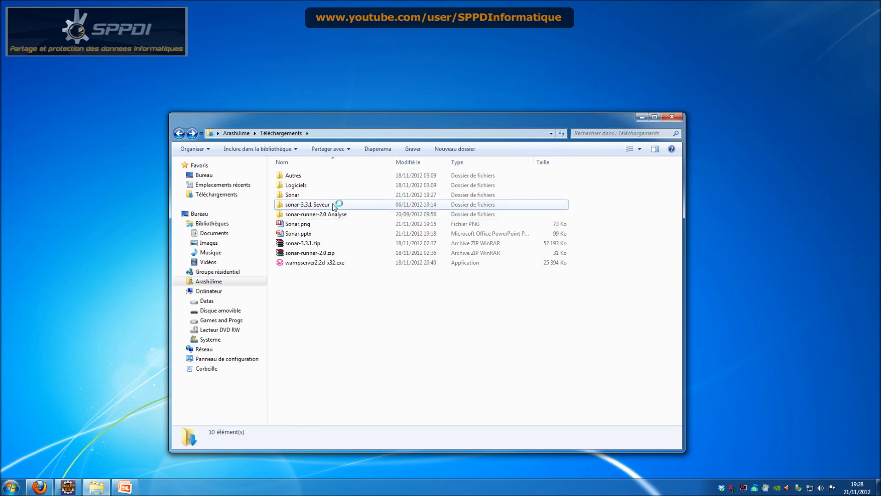
ctrl+click(339, 214)
drag(335, 202, 321, 193)
- Examine the Sonar folder and the contents of its sonar-runner-2.0 Analyse subfolder, and return to Téléchargements
double_click(314, 194)
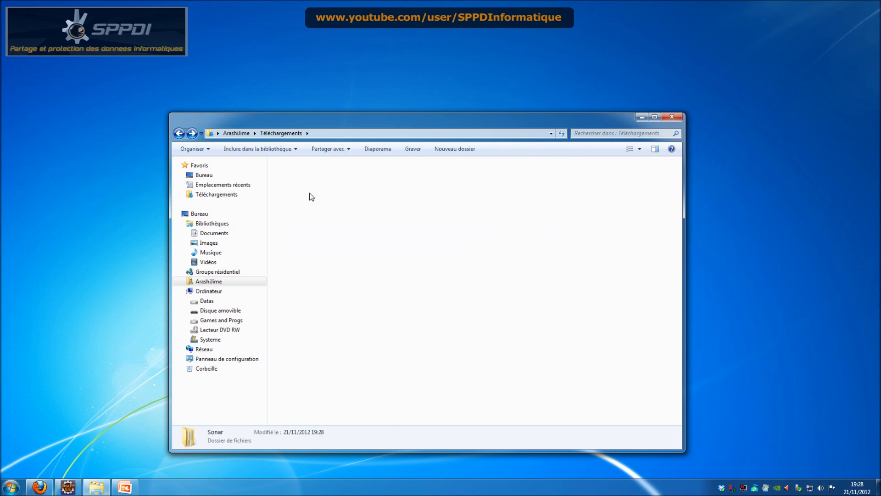
click(301, 188)
double_click(345, 186)
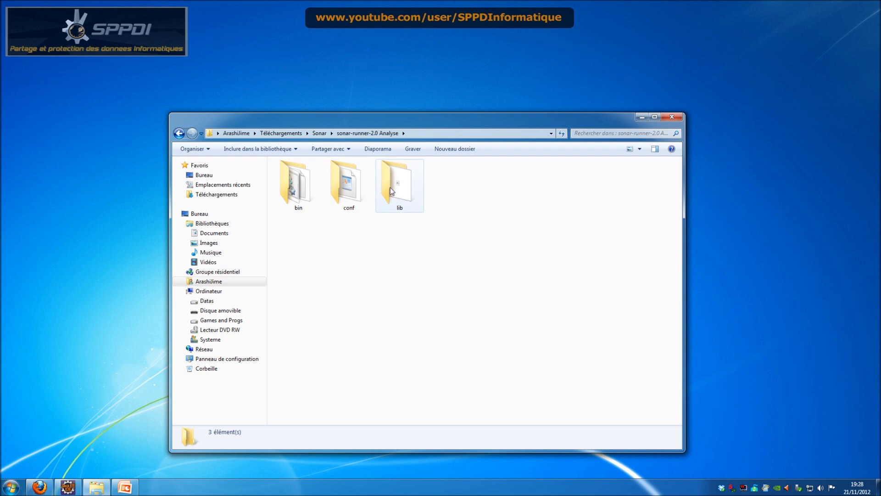
click(179, 133)
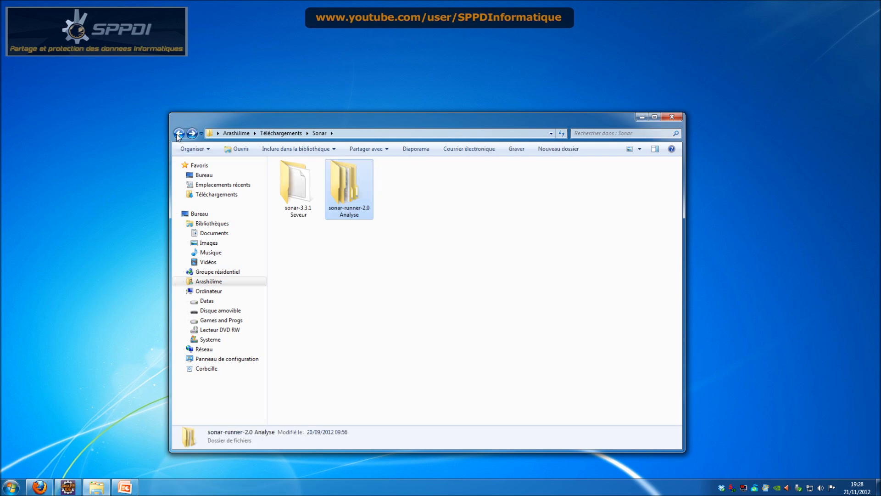
click(178, 133)
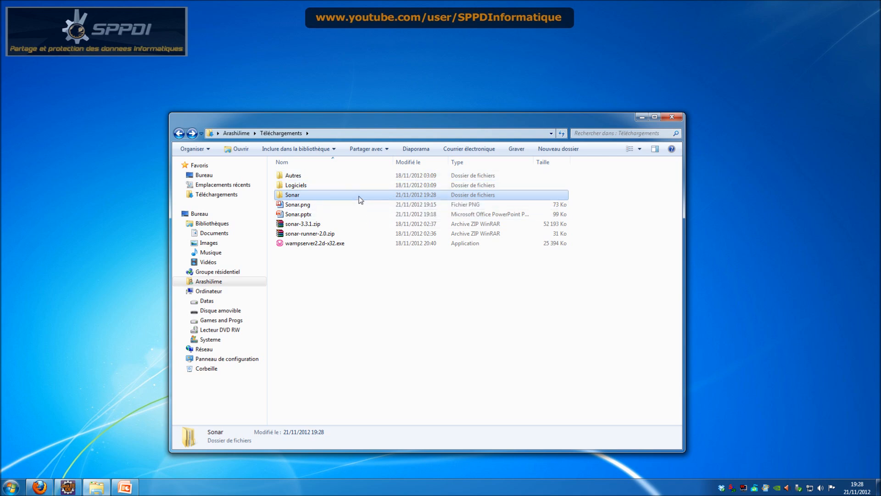
- Open Ordinateur and examine the Games and Progs drive and Program Files (x86) on Systeme as possible installation locations
click(11, 486)
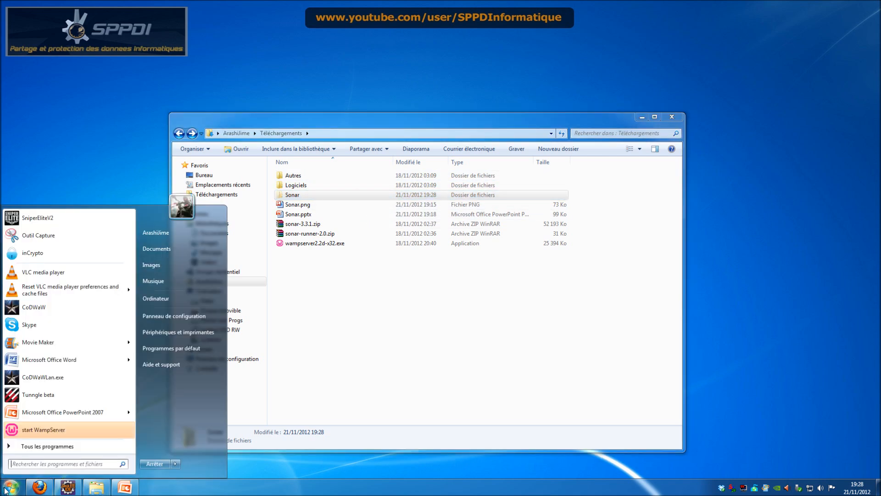
click(197, 301)
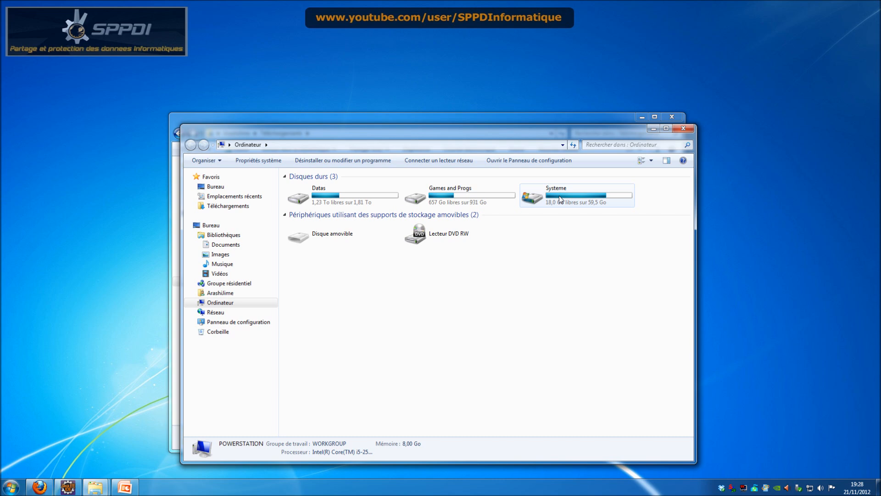
double_click(474, 200)
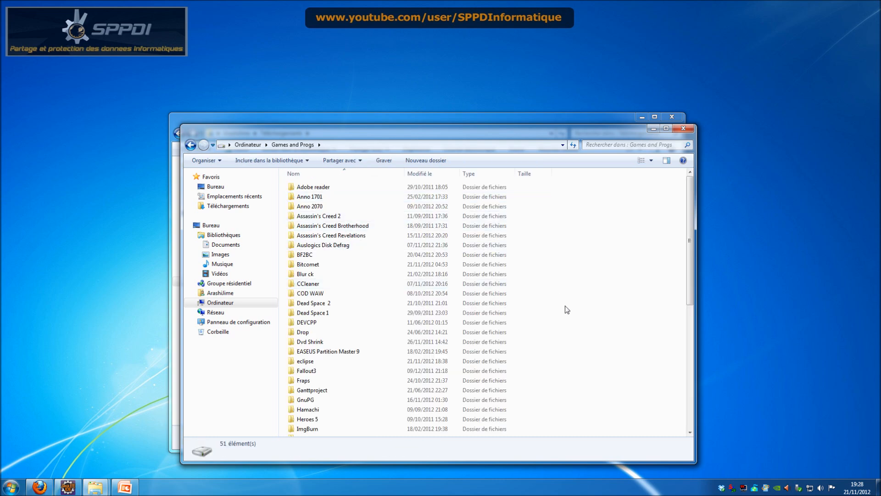
click(247, 145)
double_click(565, 202)
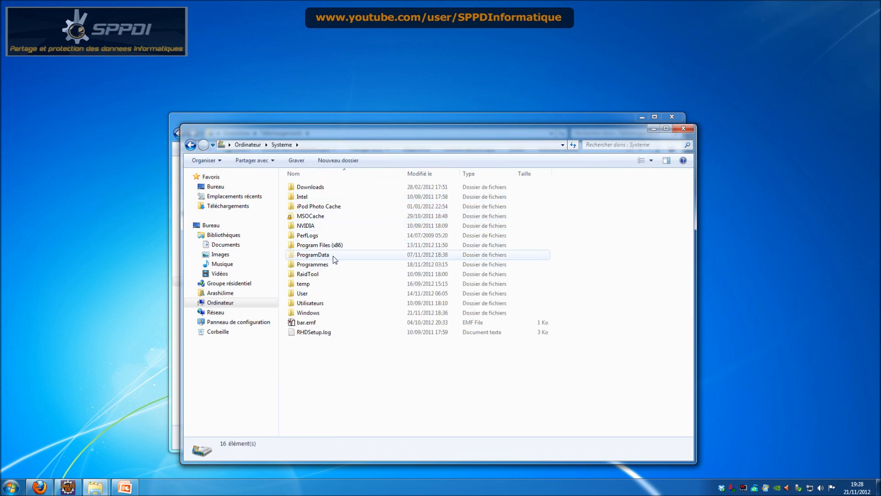
double_click(339, 246)
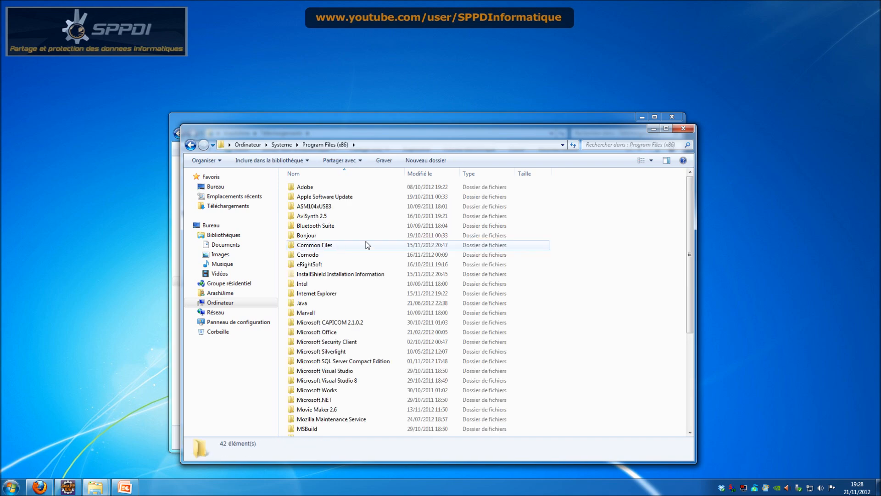
click(192, 147)
click(192, 147)
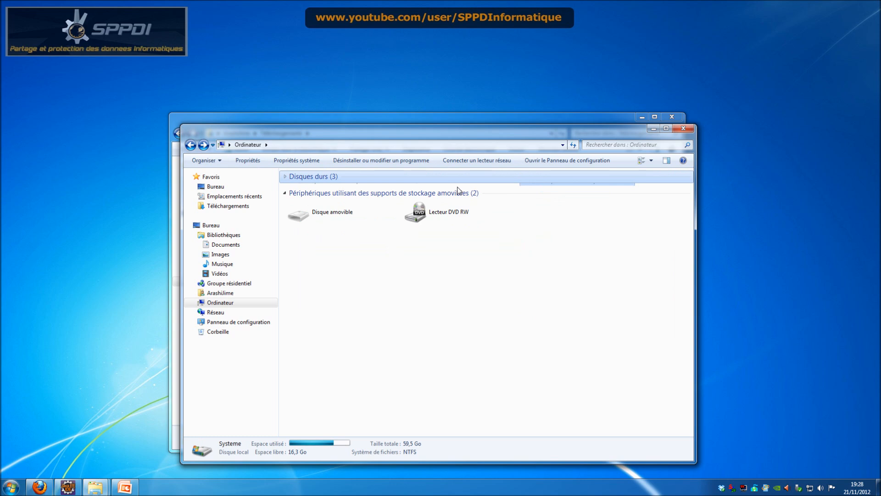
- Move the Sonar folder from Téléchargements into the root of the Games and Progs drive
double_click(453, 186)
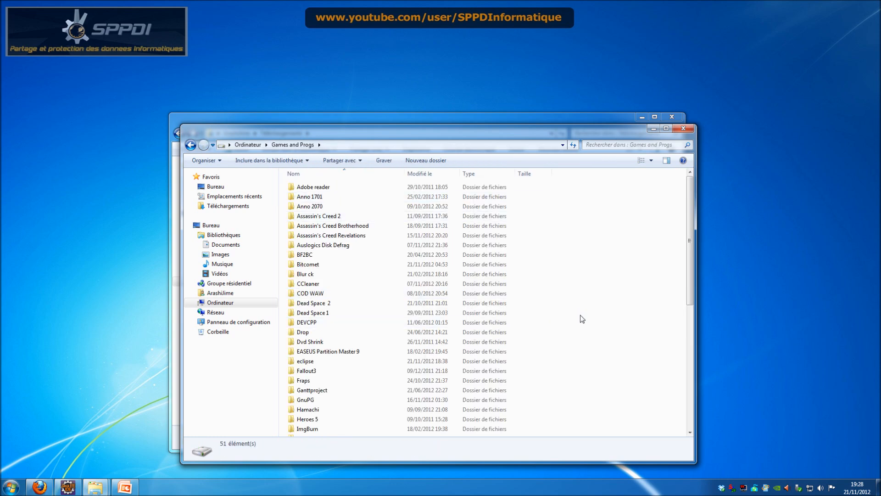
key(ctrl+v)
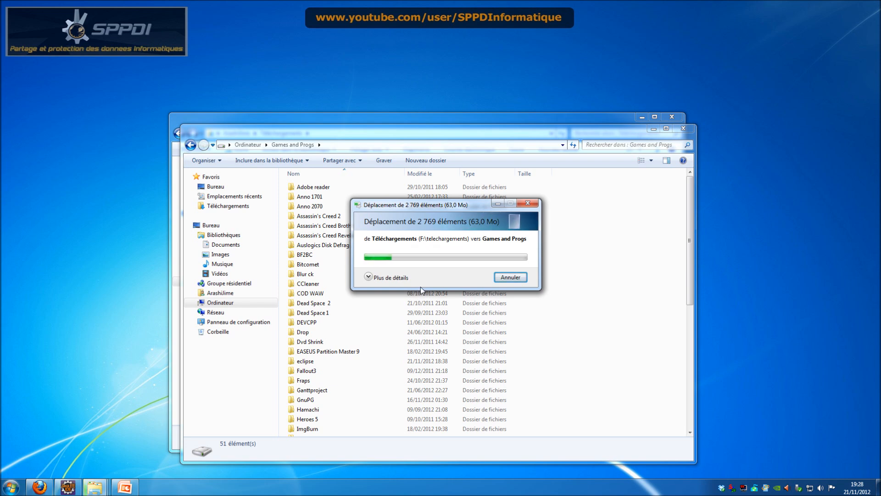
click(369, 277)
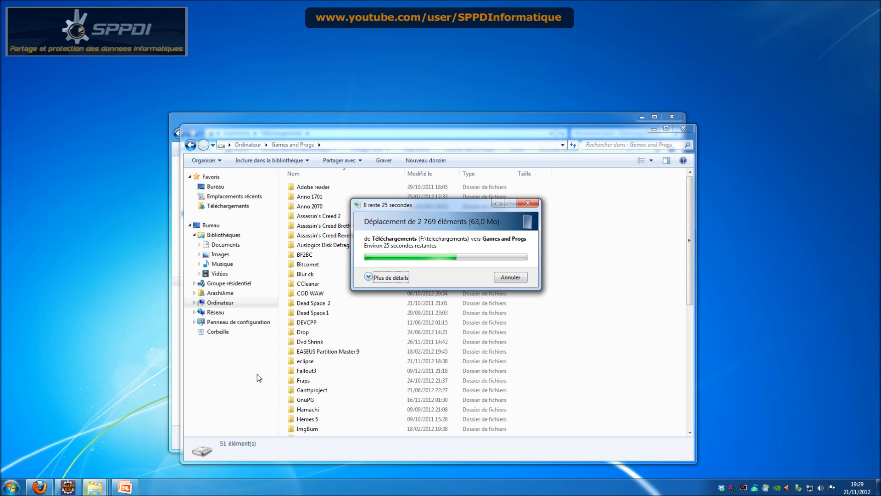
click(574, 344)
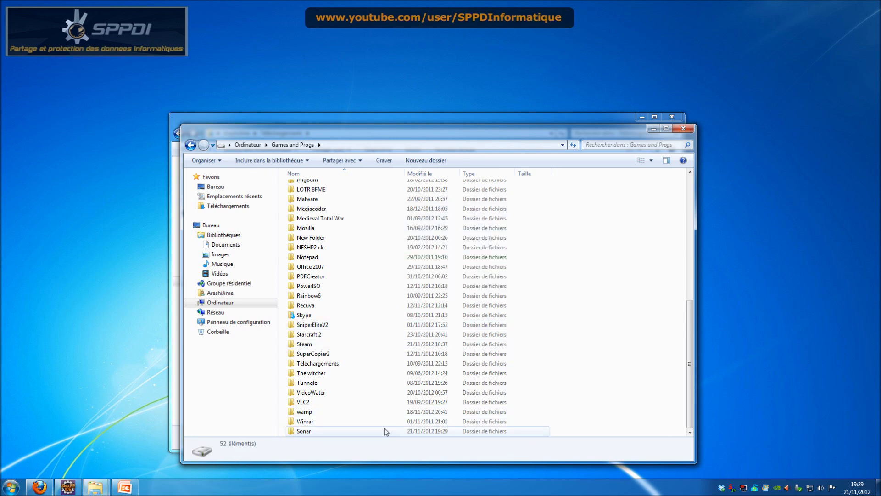
- Open the moved Sonar folder and go through sonar-3.3.1 Seveur and bin to the windows-x86-64 folder
mouse_move(384, 431)
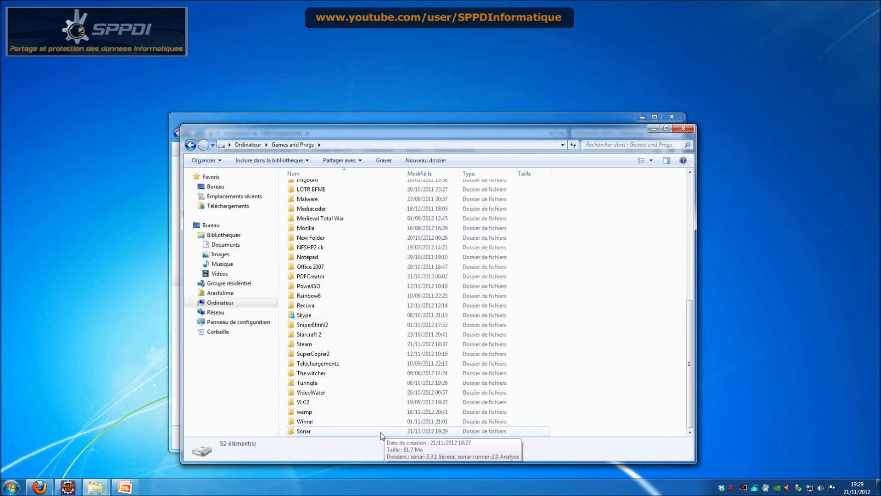
double_click(381, 432)
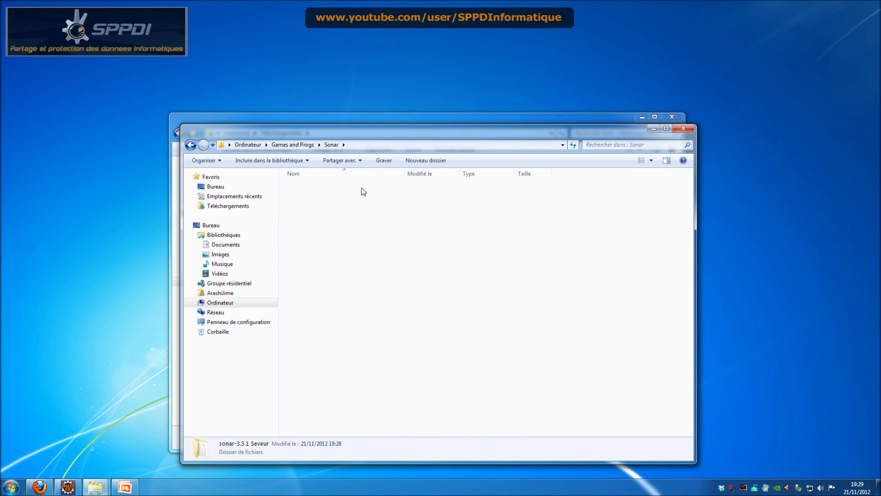
double_click(362, 189)
double_click(353, 189)
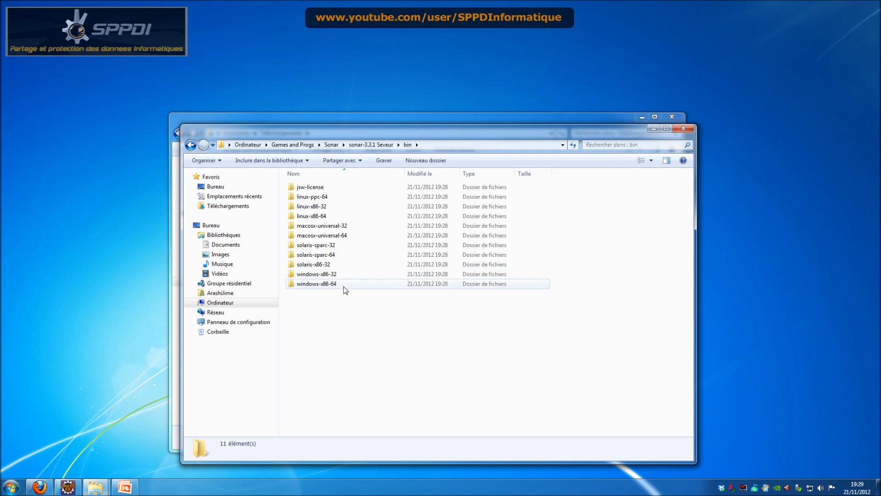
double_click(348, 289)
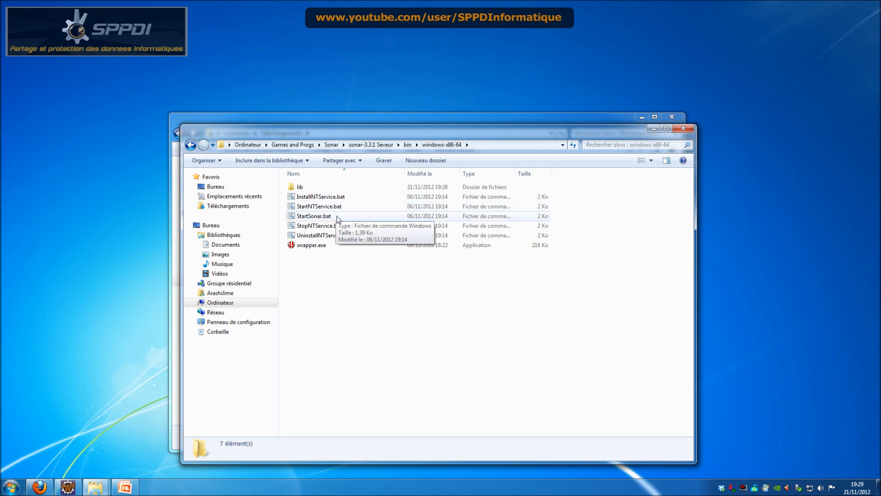
- Select StartSonar.bat, bring up its send-to destinations, and return to the Sonar folder
click(337, 217)
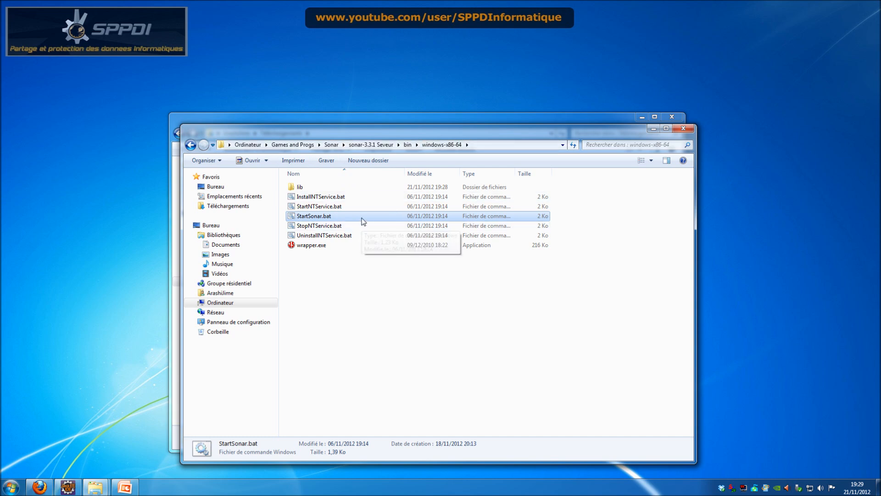
right_click(362, 218)
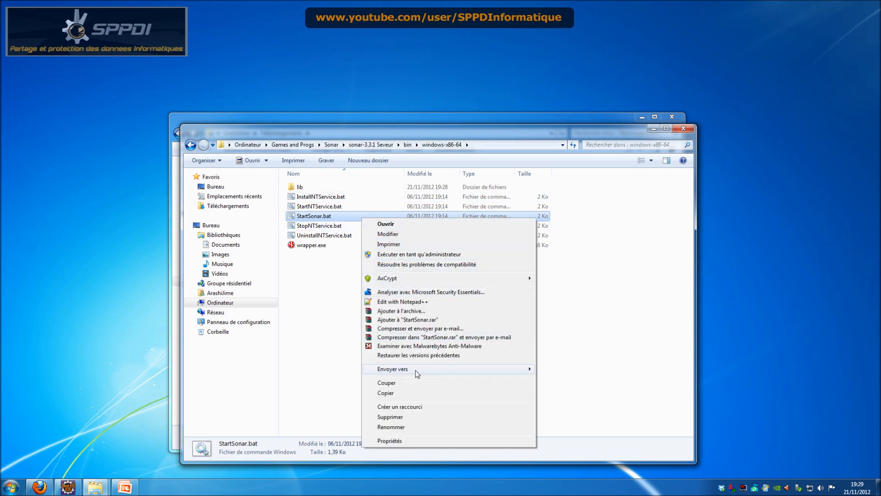
mouse_move(415, 370)
click(574, 369)
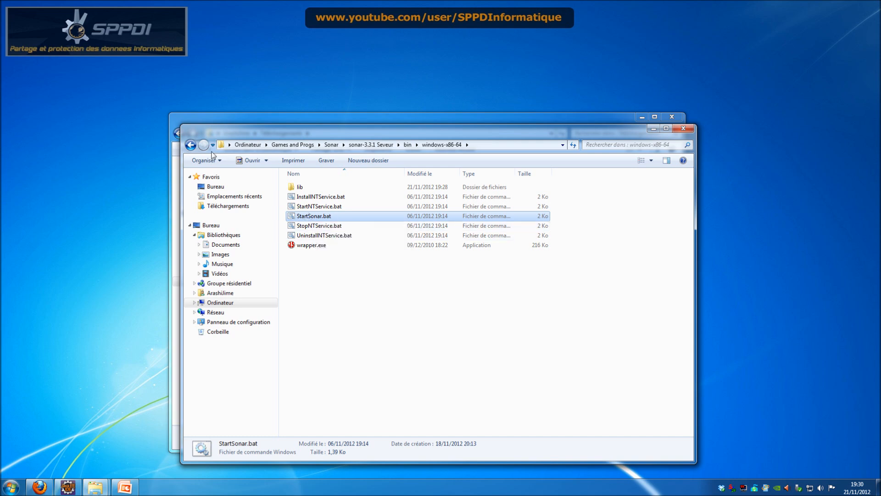
click(190, 145)
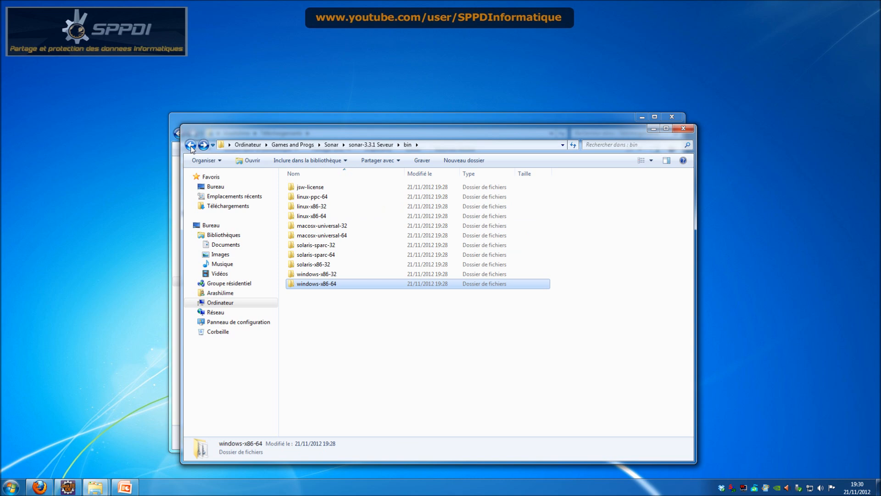
click(191, 145)
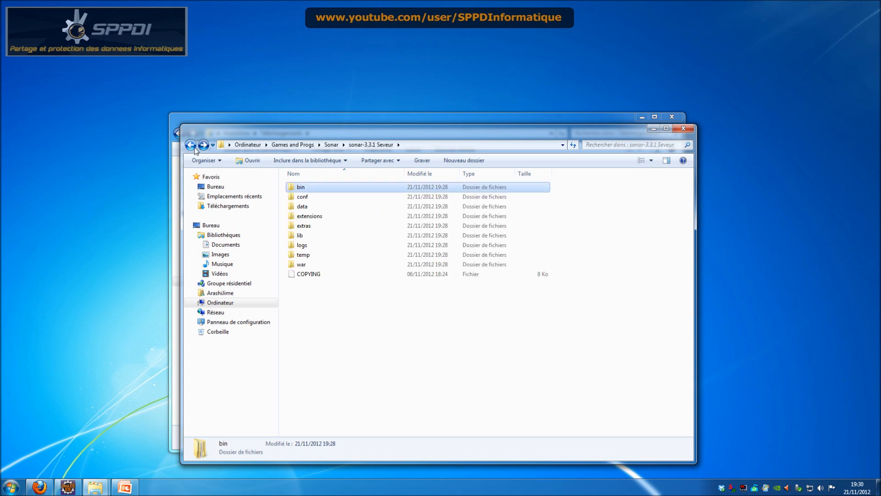
click(191, 146)
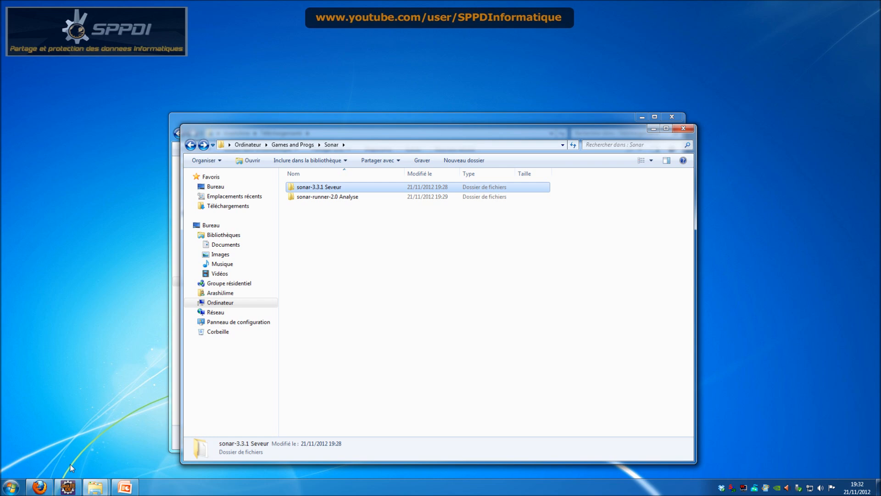
- Switch to Firefox and view the Prerequisites and Installation sections of the Sonar Runner documentation page
mouse_move(44, 486)
click(41, 487)
scroll(505, 276, down, 6)
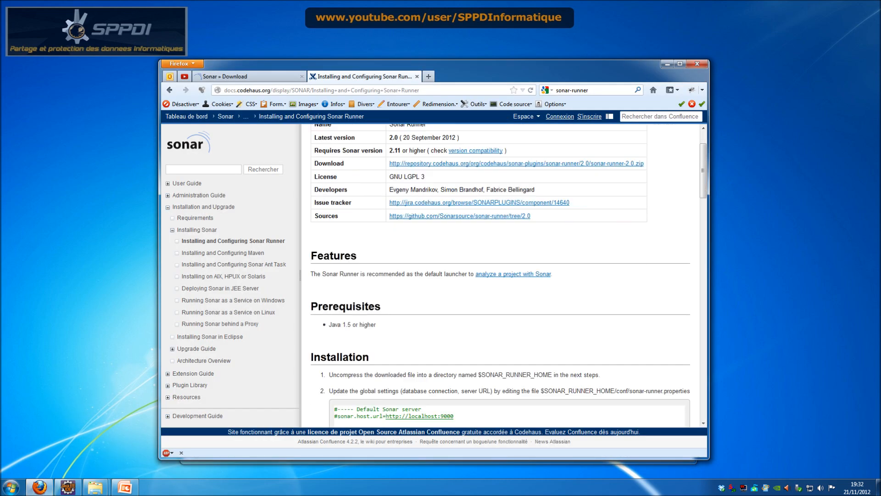
- Examine the remaining Sonar Runner installation instructions, covering the SONAR_RUNNER_HOME variable, the path entry and the installation check
scroll(505, 275, down, 3)
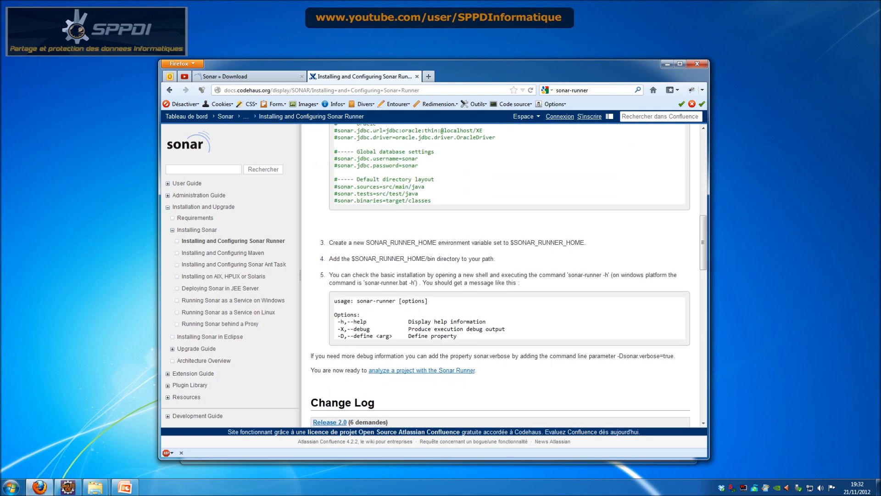
scroll(508, 265, down, 2)
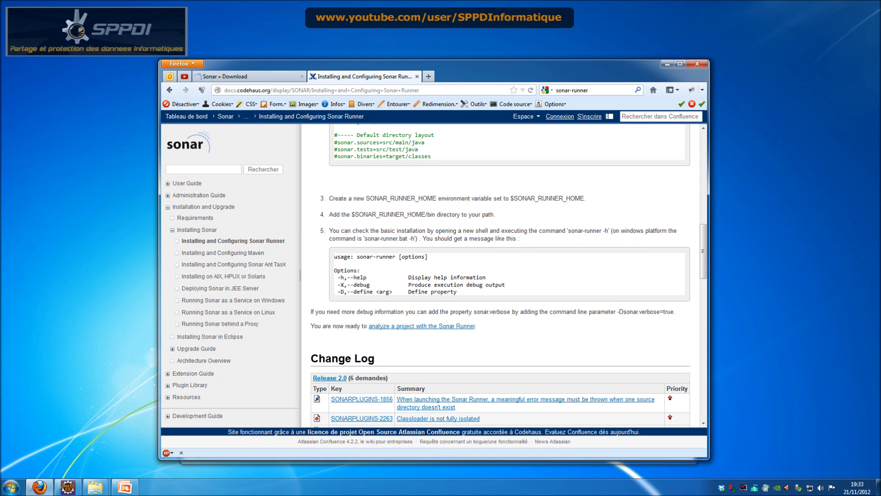
drag(351, 214, 461, 214)
click(509, 214)
- Open the Windows environment variables from the computer's advanced system settings, with the system properties dialog moved to mid-screen
click(11, 487)
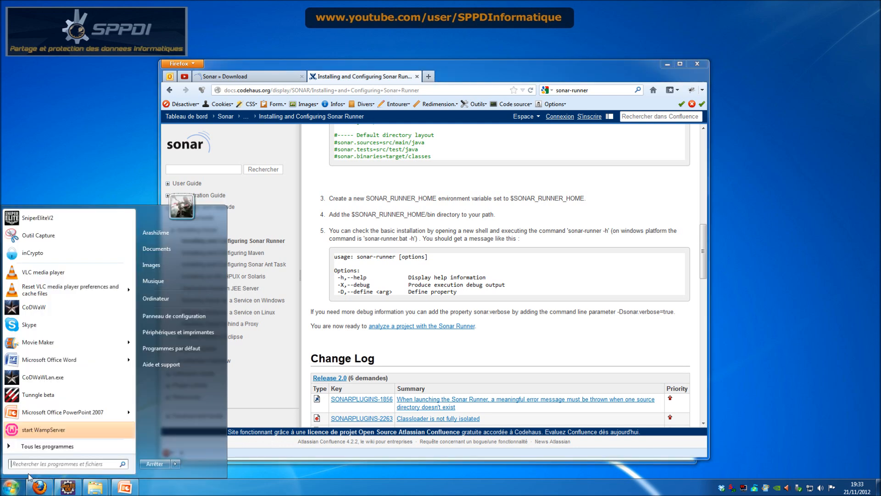
right_click(174, 300)
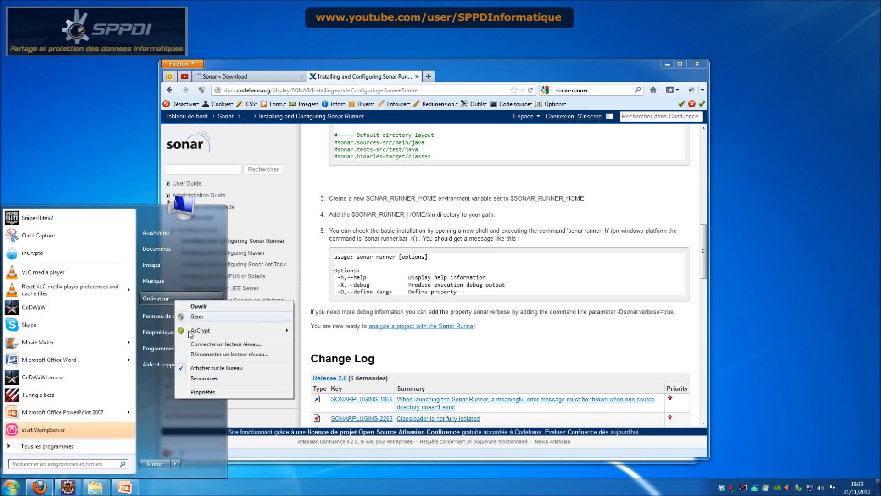
click(202, 391)
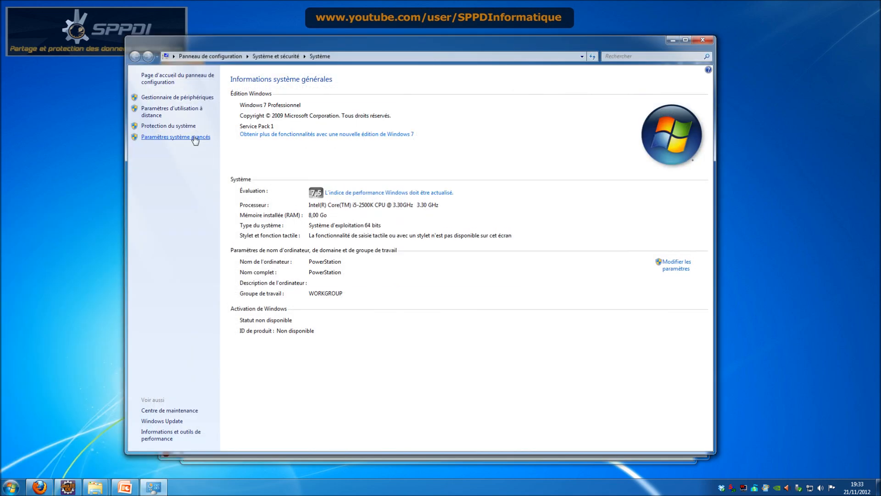
click(183, 136)
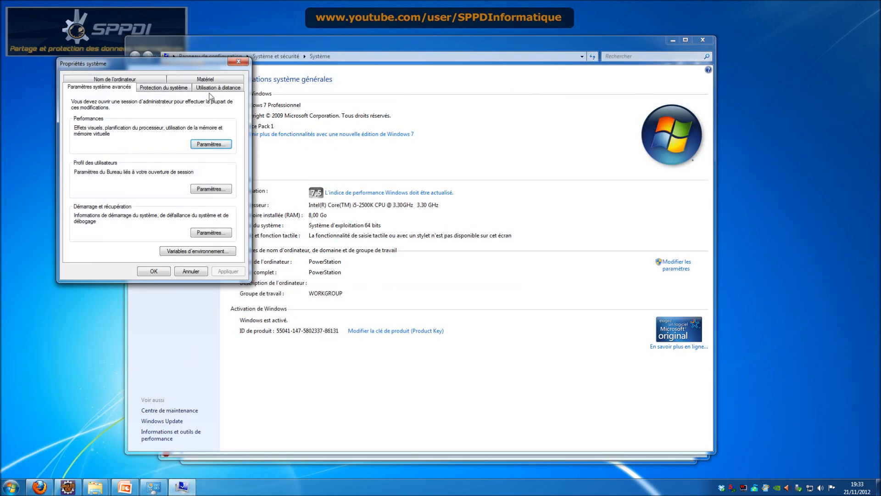
drag(198, 70, 505, 138)
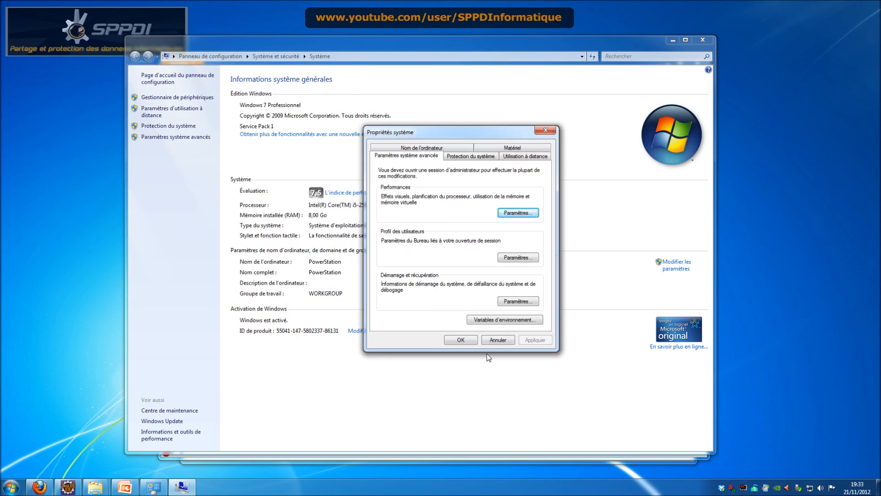
click(503, 321)
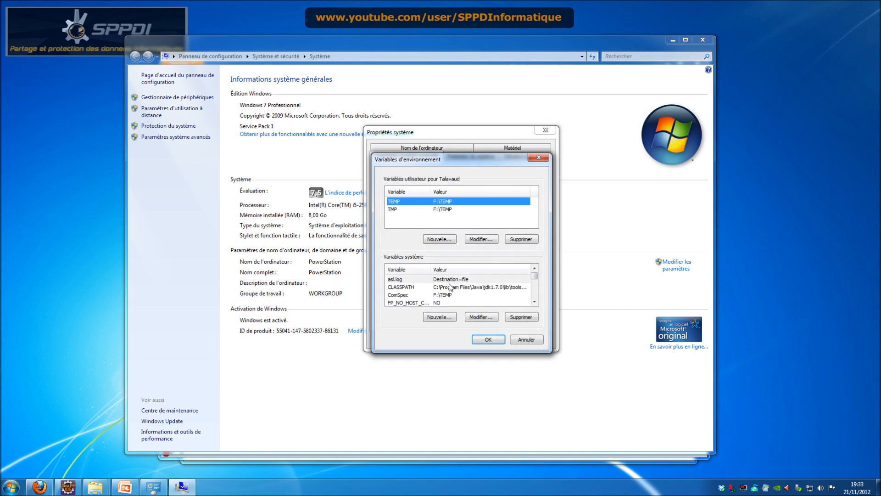
- Start a new system variable named SONAR_RUNNER_HOME, with the Firefox documentation window placed beside the dialog
click(430, 296)
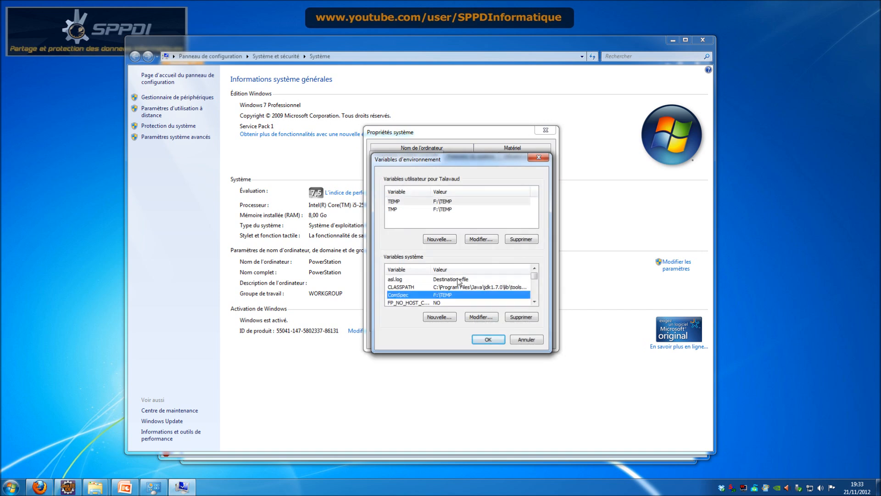
click(451, 318)
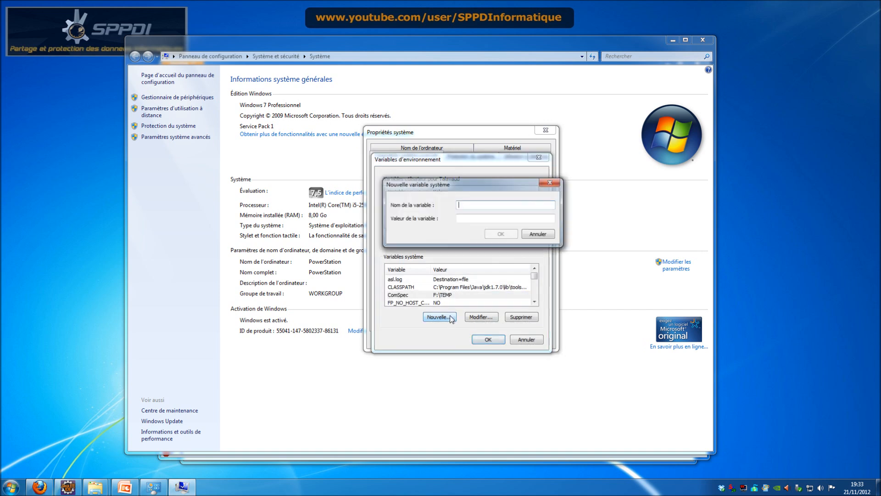
click(39, 486)
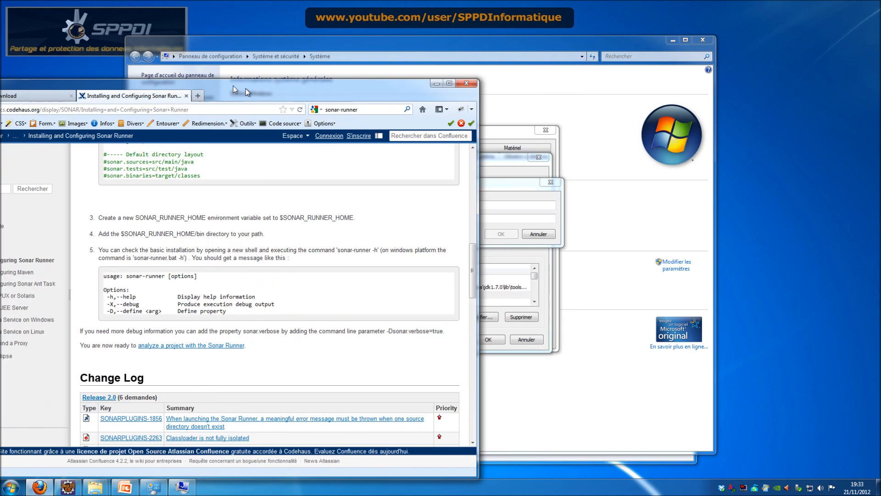
drag(246, 88, 191, 79)
click(461, 197)
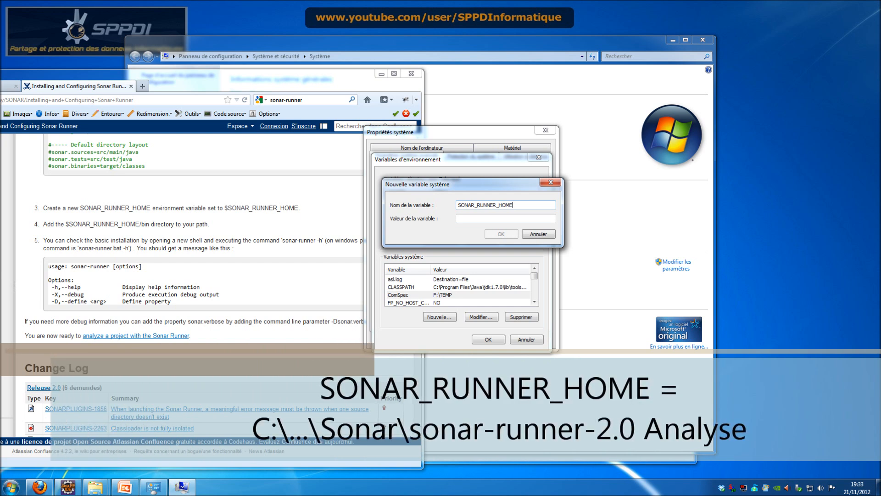
- Copy the full path of the sonar-runner-2.0 Analyse folder inside Sonar, and minimize the folder window
click(95, 486)
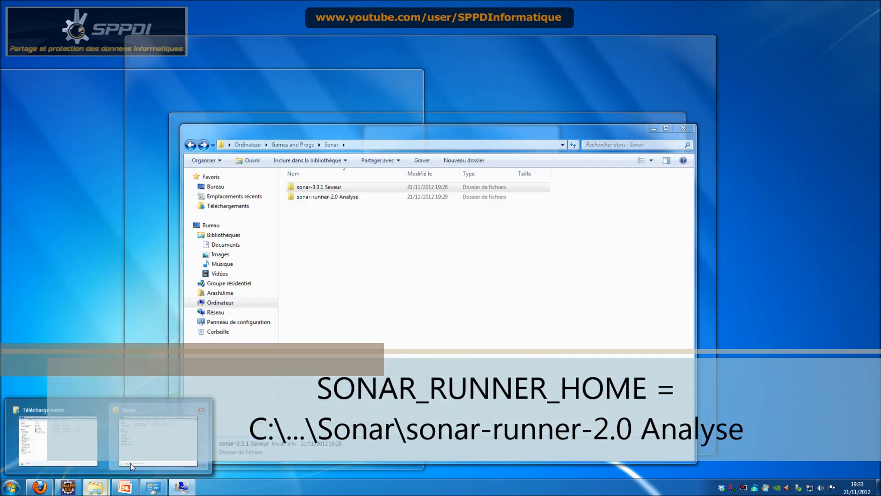
click(131, 464)
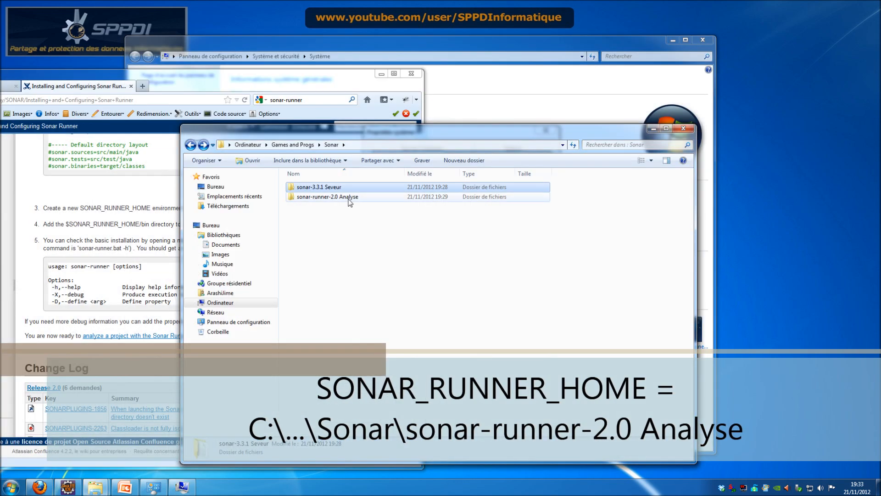
click(350, 202)
double_click(350, 201)
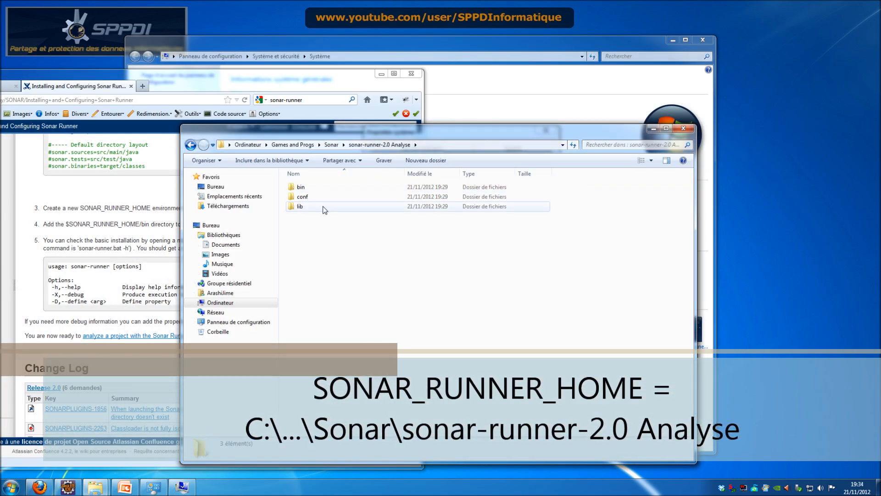
click(459, 145)
key(ctrl+c)
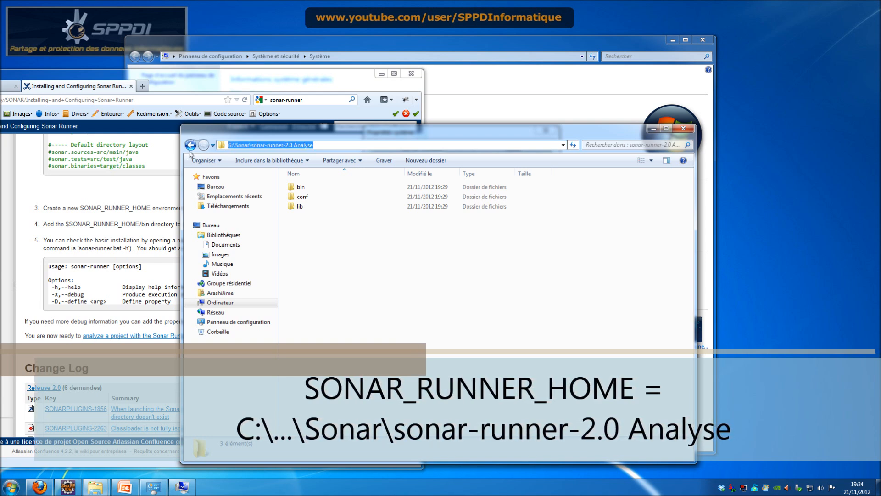
click(652, 128)
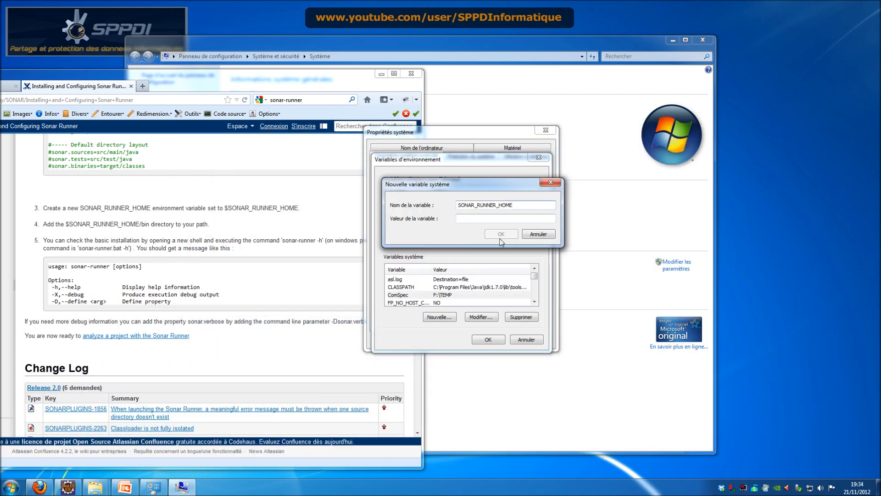
- Set the SONAR_RUNNER_HOME value to G:\Sonar\sonar-runner-2.0 Analyse and save the new variable
click(507, 218)
key(ctrl+v)
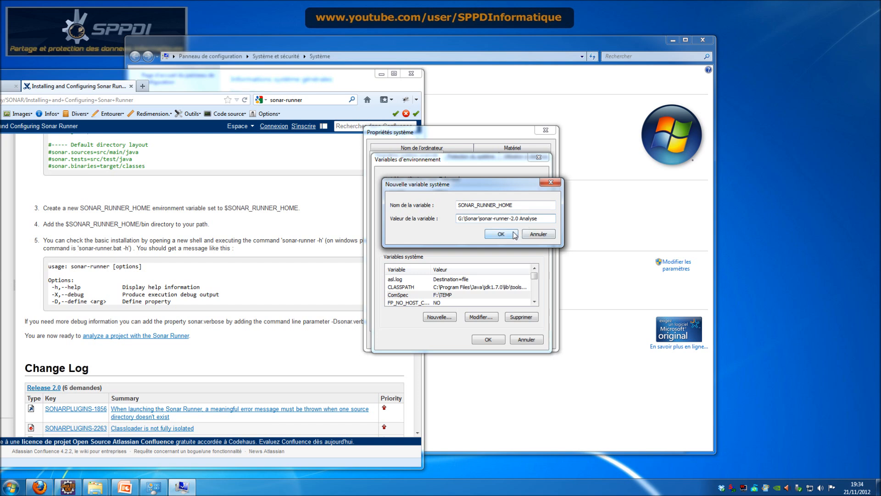
click(501, 234)
- Open the Path system variable for editing and append a semicolon at the end of its value
click(491, 286)
scroll(489, 290, down, 1)
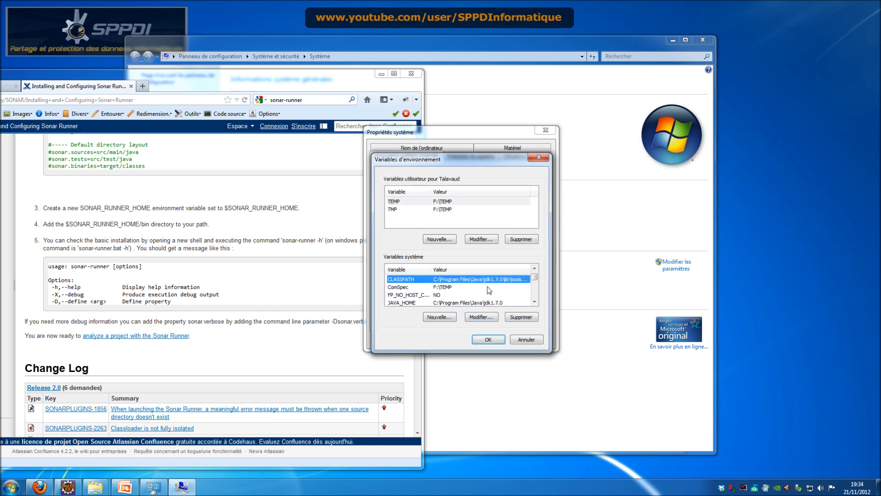
scroll(484, 290, down, 1)
scroll(481, 290, down, 2)
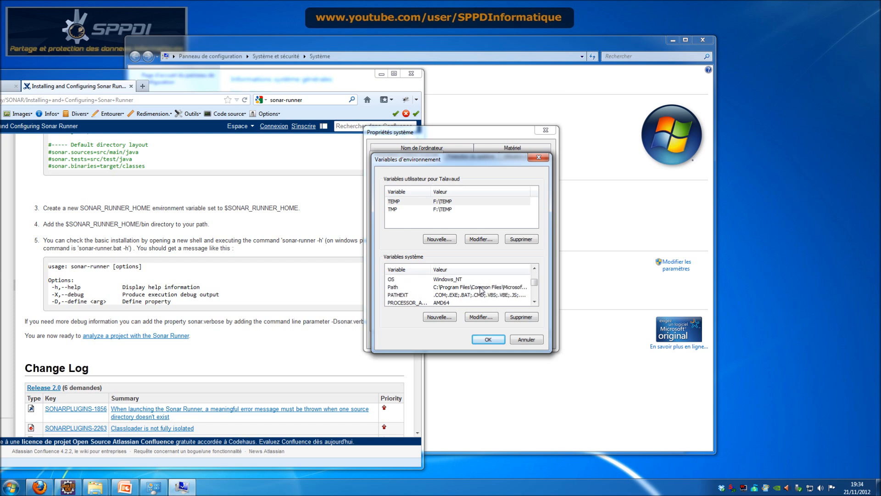
click(478, 288)
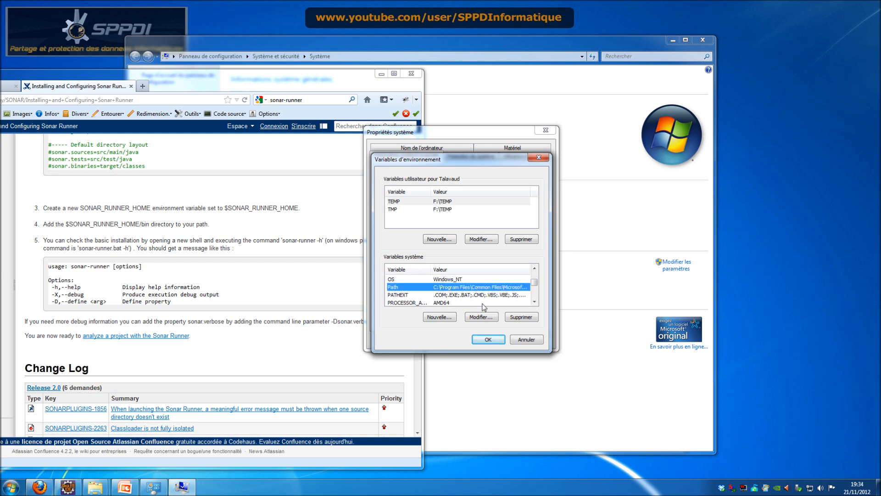
click(481, 316)
click(519, 219)
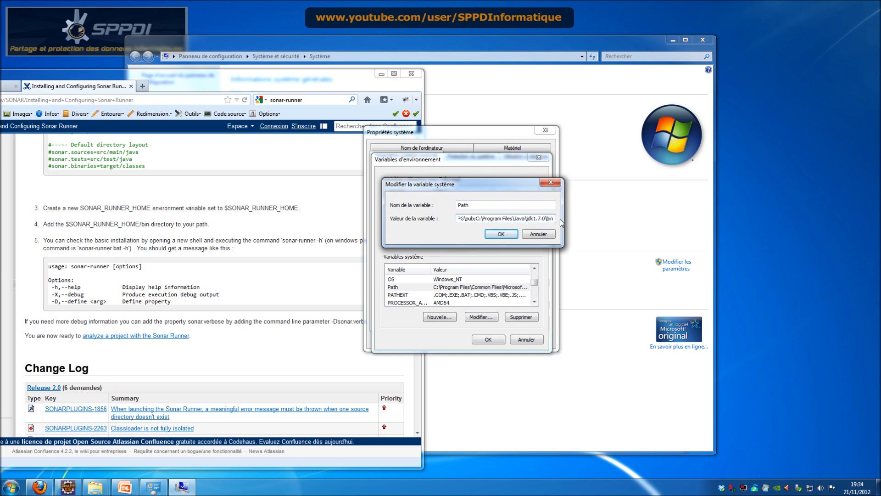
text(;)
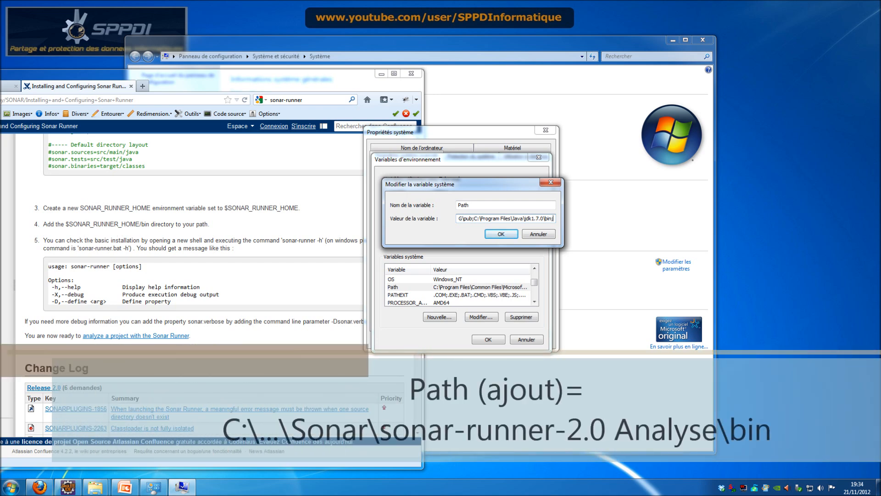
- Copy the full path of the bin folder inside sonar-runner-2.0 Analyse and close the folder window
click(104, 489)
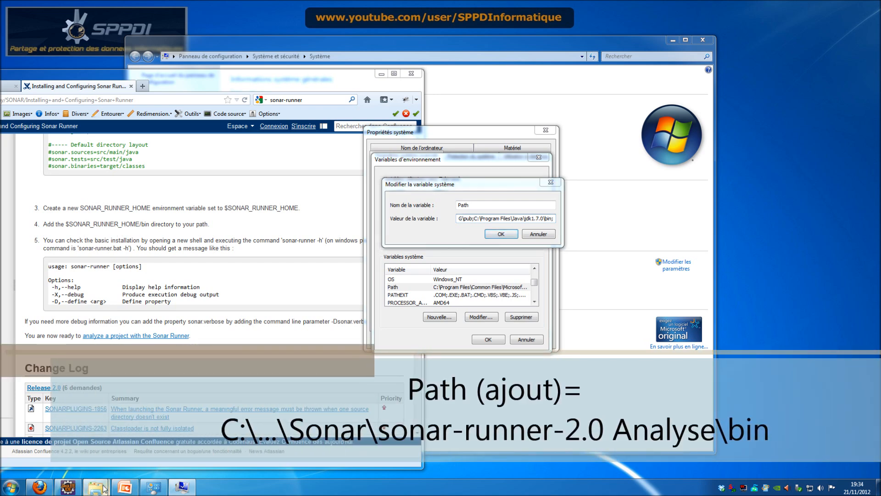
click(154, 449)
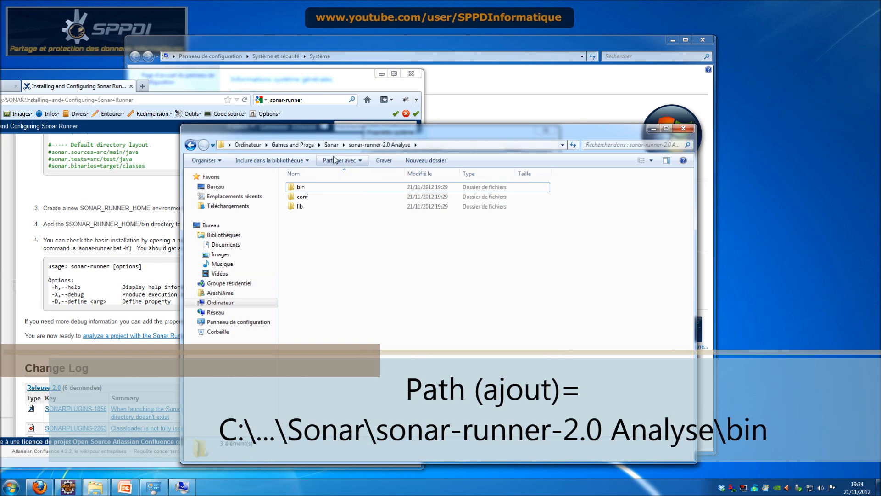
double_click(329, 189)
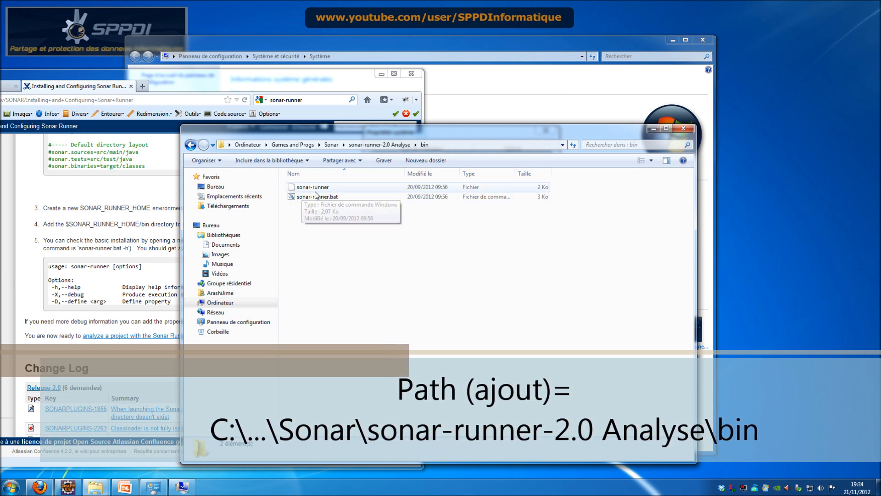
click(442, 144)
key(ctrl+c)
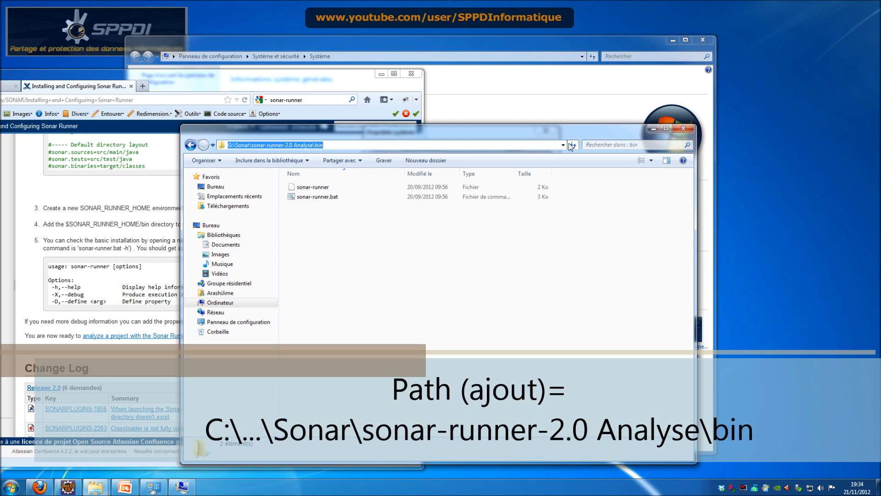
click(683, 128)
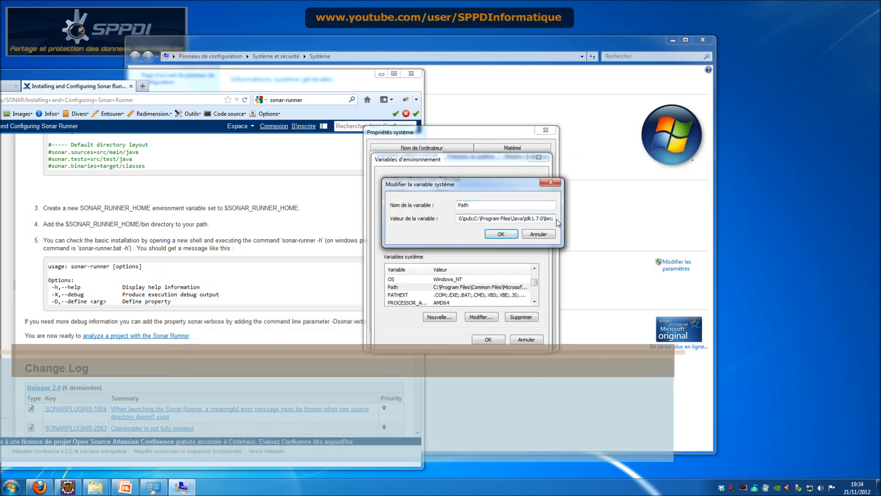
- Append G:\Sonar\sonar-runner-2.0 Analyse\bin to the Path variable and accept all the open system settings dialogs
key(ctrl+v)
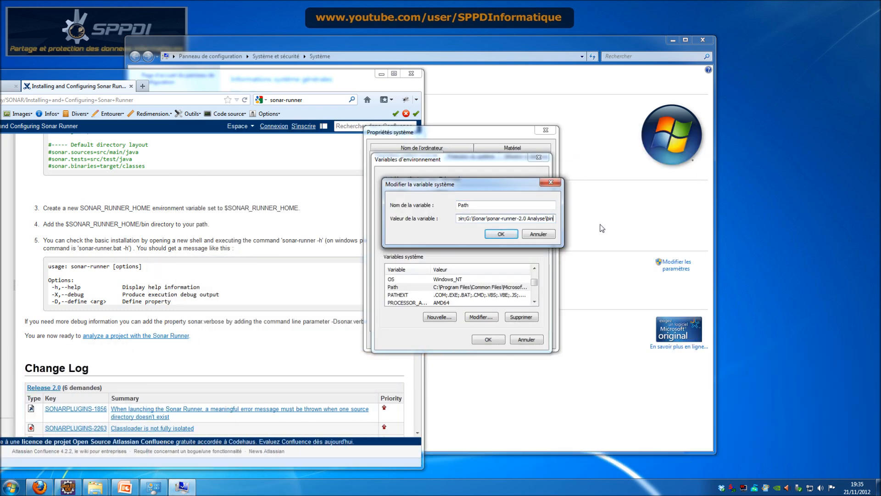
click(511, 236)
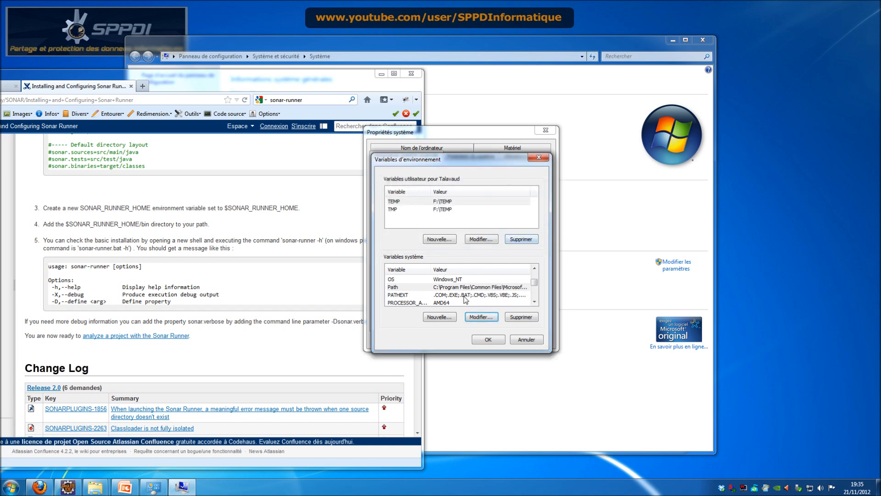
click(489, 341)
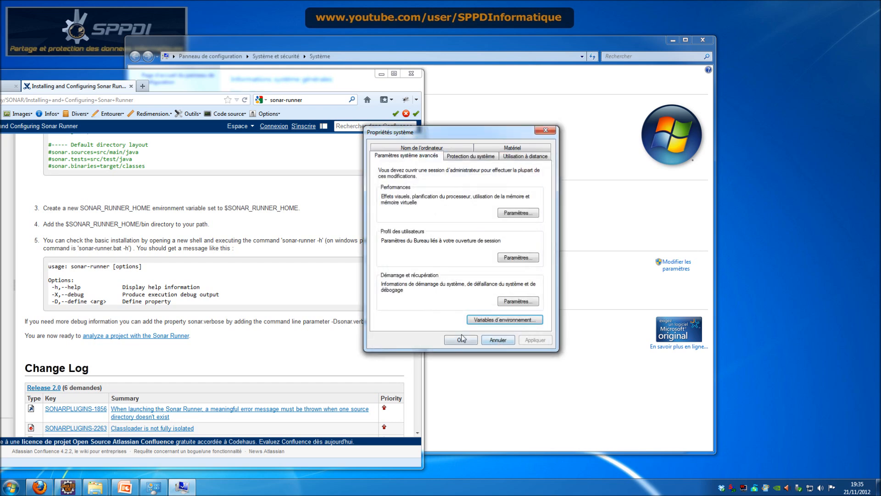
click(461, 337)
- Minimize the Firefox documentation window, open Ordinateur in a new window and go to the Bureau folder
click(382, 74)
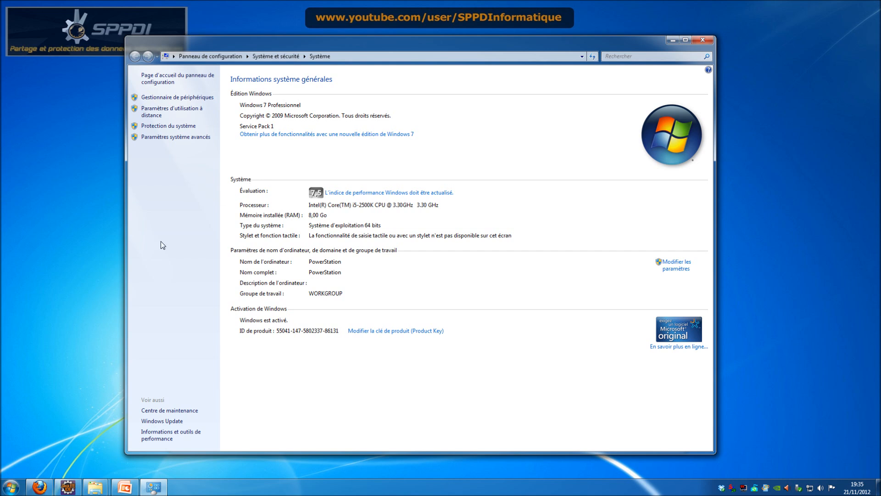
right_click(113, 326)
click(10, 486)
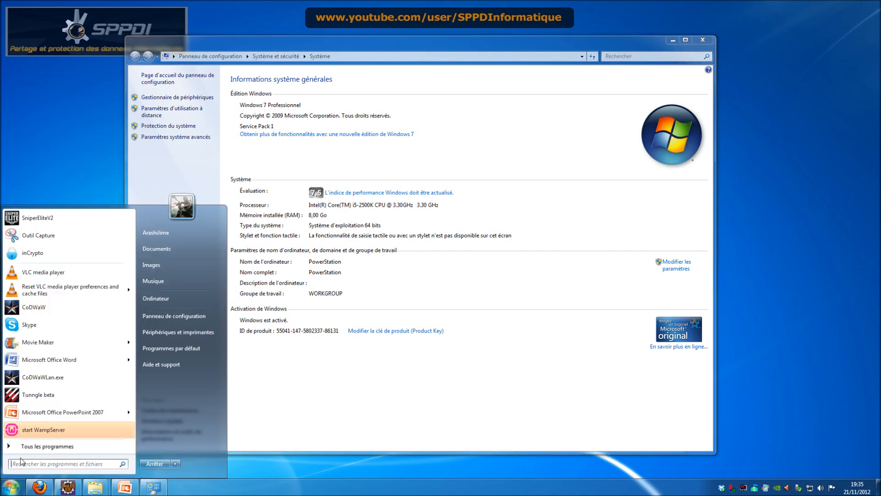
click(188, 300)
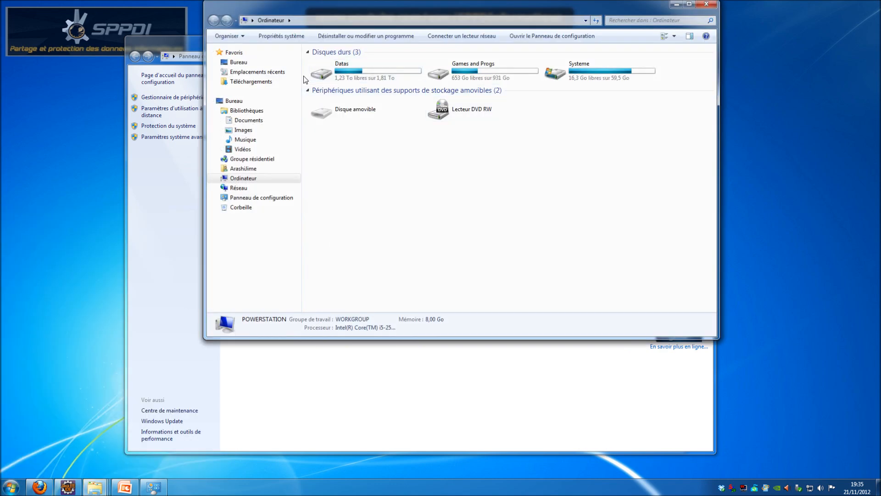
click(238, 62)
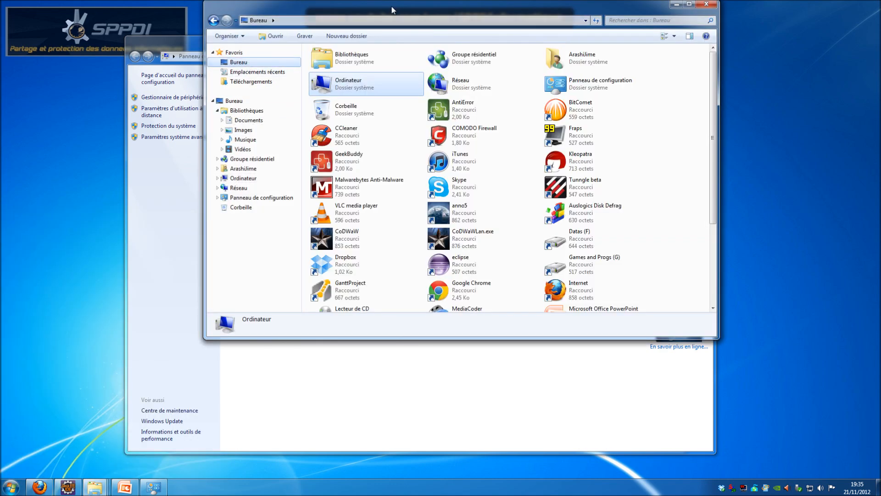
- Rename the StartSonar.bat - Raccourci shortcut in the Bureau folder as Sonar
drag(392, 9, 369, 98)
click(433, 275)
scroll(430, 278, down, 3)
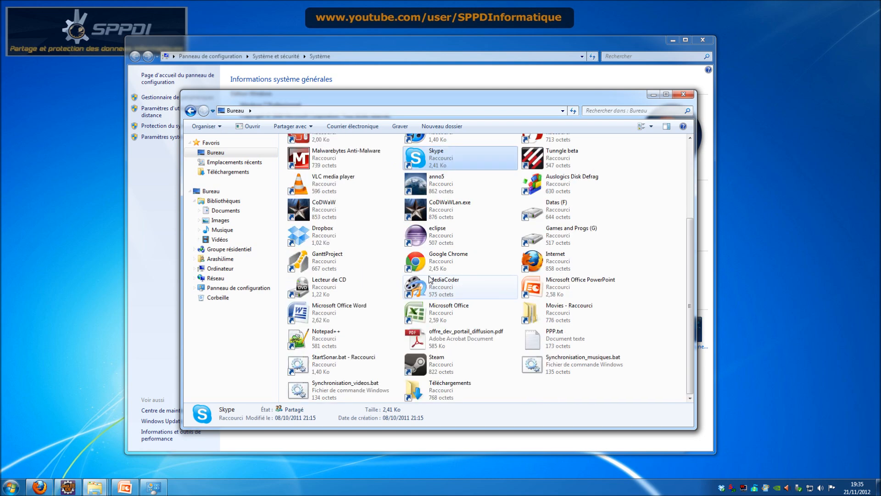
click(349, 371)
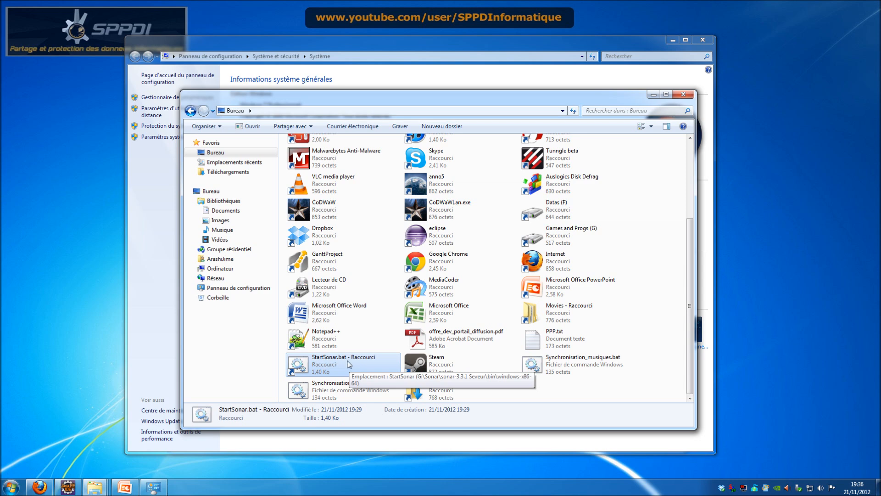
right_click(349, 364)
click(417, 339)
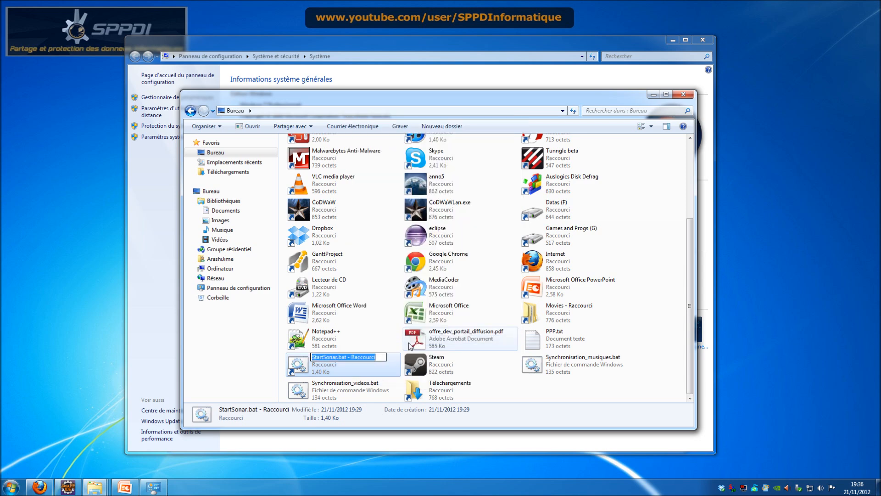
text(R)
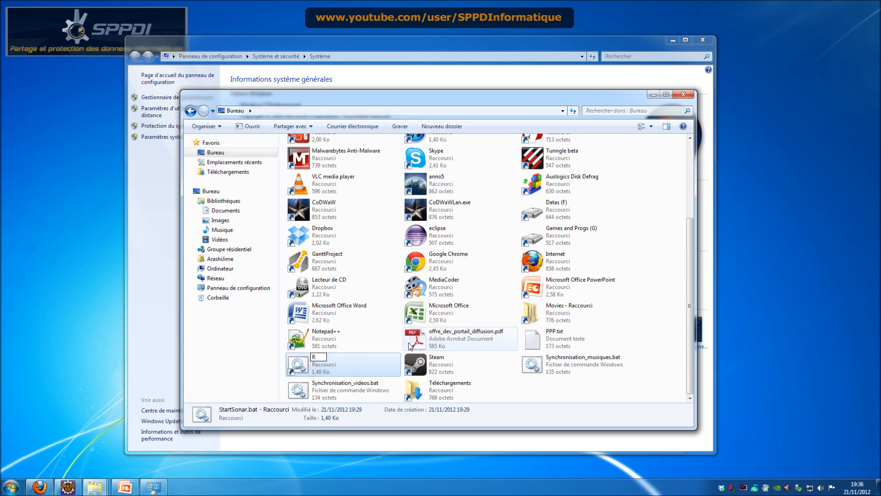
key(BackSpace)
text(Sona)
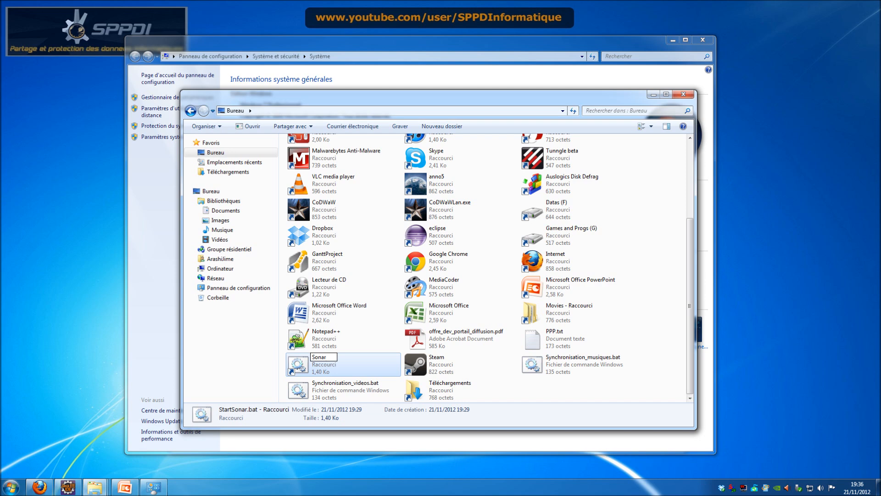
text(r)
key(Return)
click(510, 387)
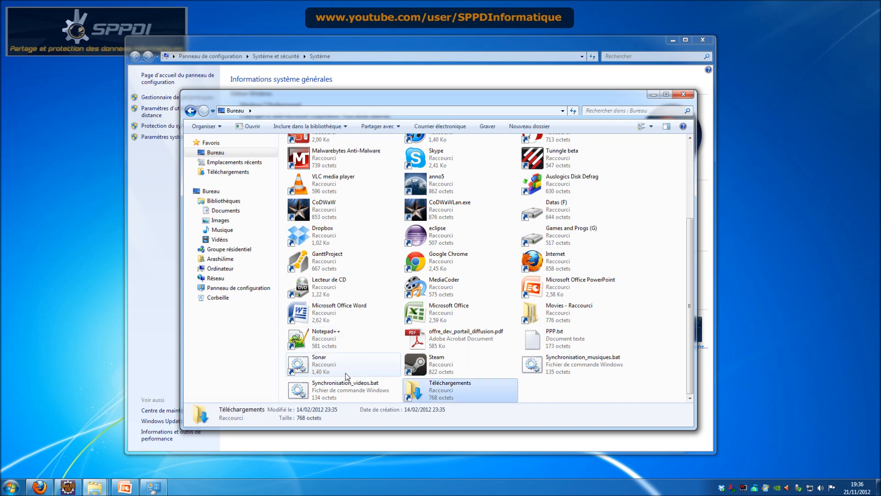
click(331, 370)
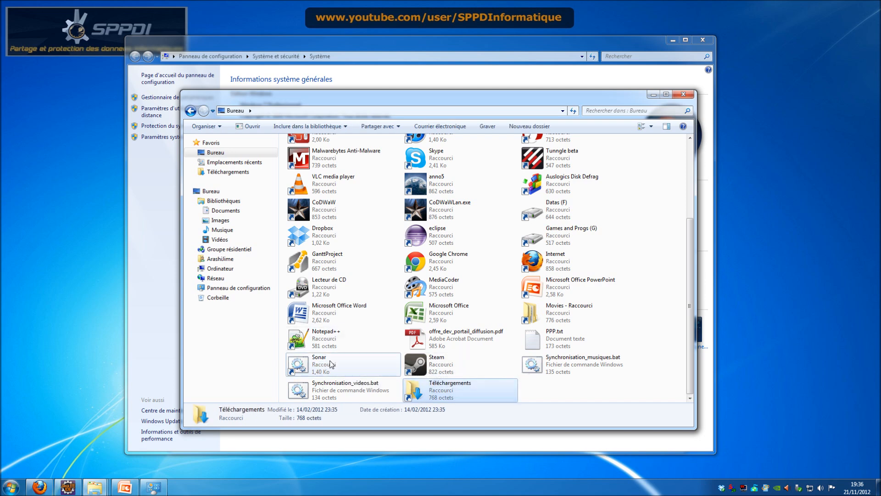